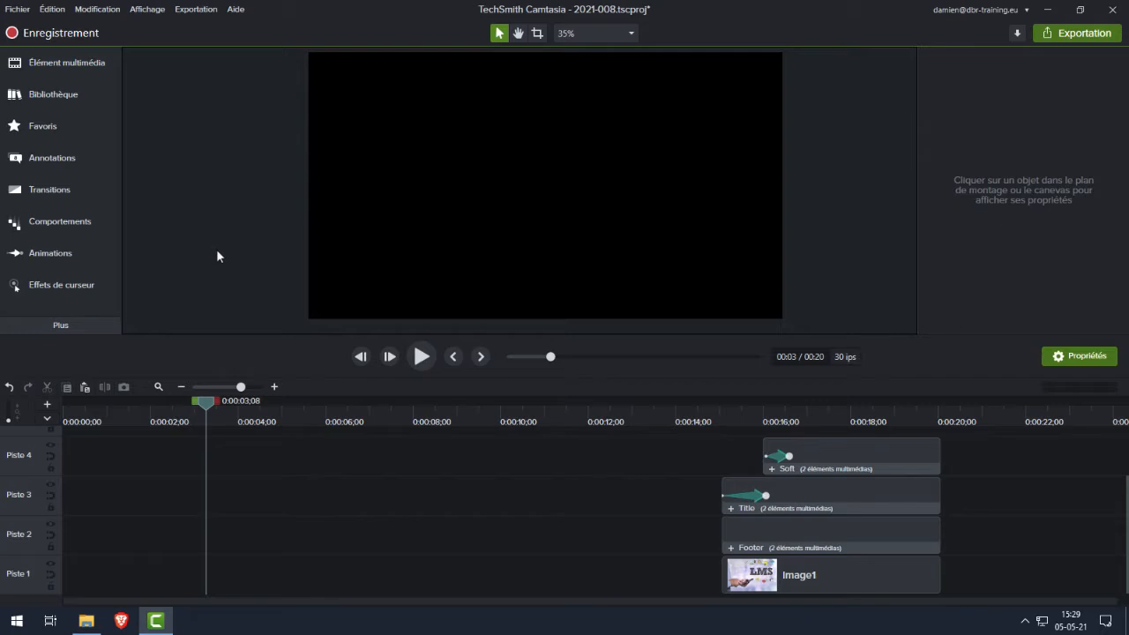
# Add the Crossing title banner from the Camtasia 2021 library's Bandeaux de titre folder to the start of Piste 1
pyautogui.click(98, 97)
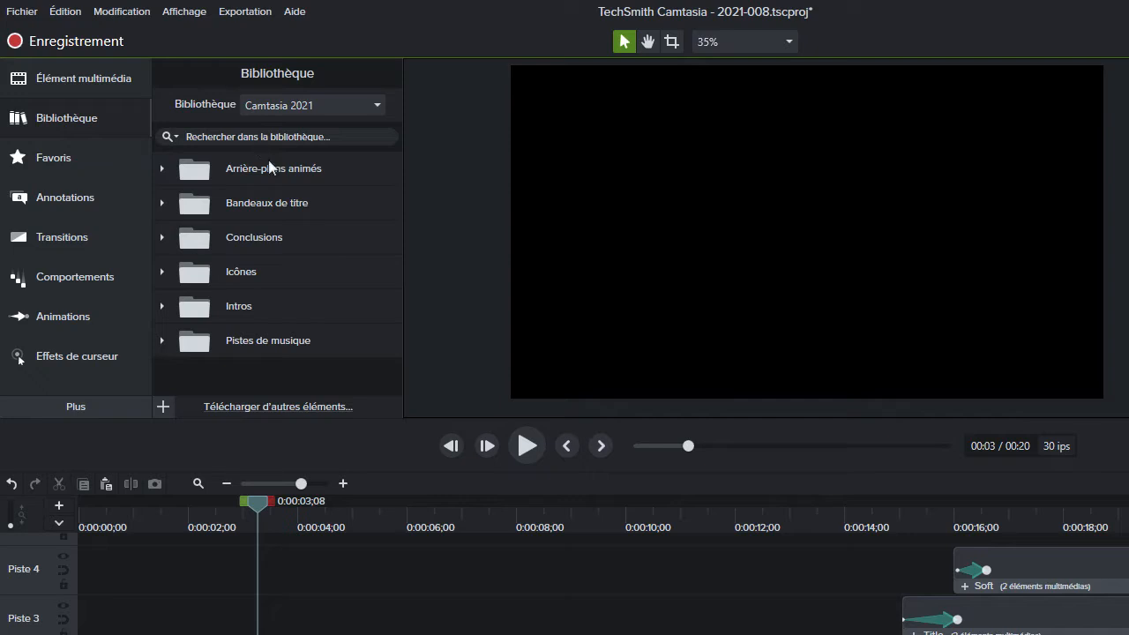
pyautogui.click(336, 209)
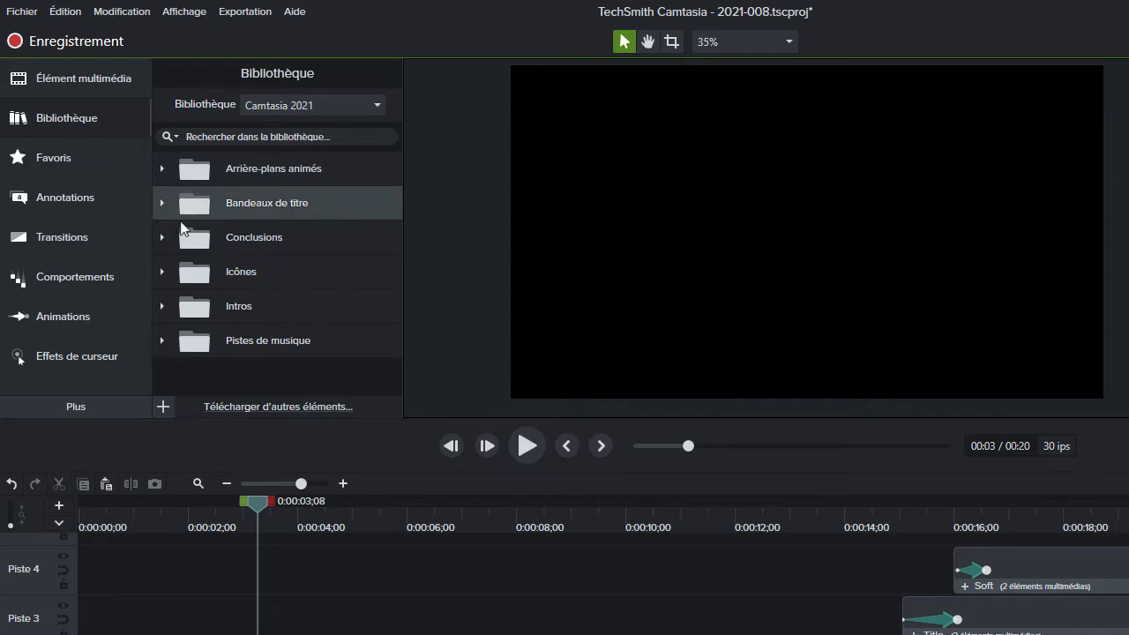
pyautogui.click(162, 203)
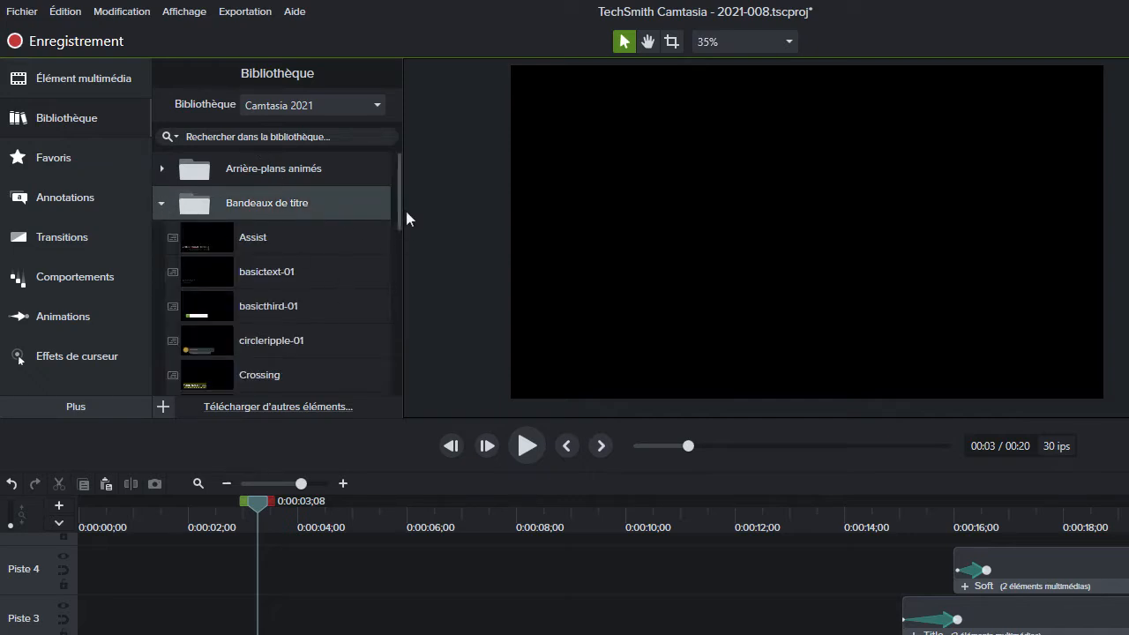
pyautogui.moveTo(395, 203); pyautogui.dragTo(400, 250)
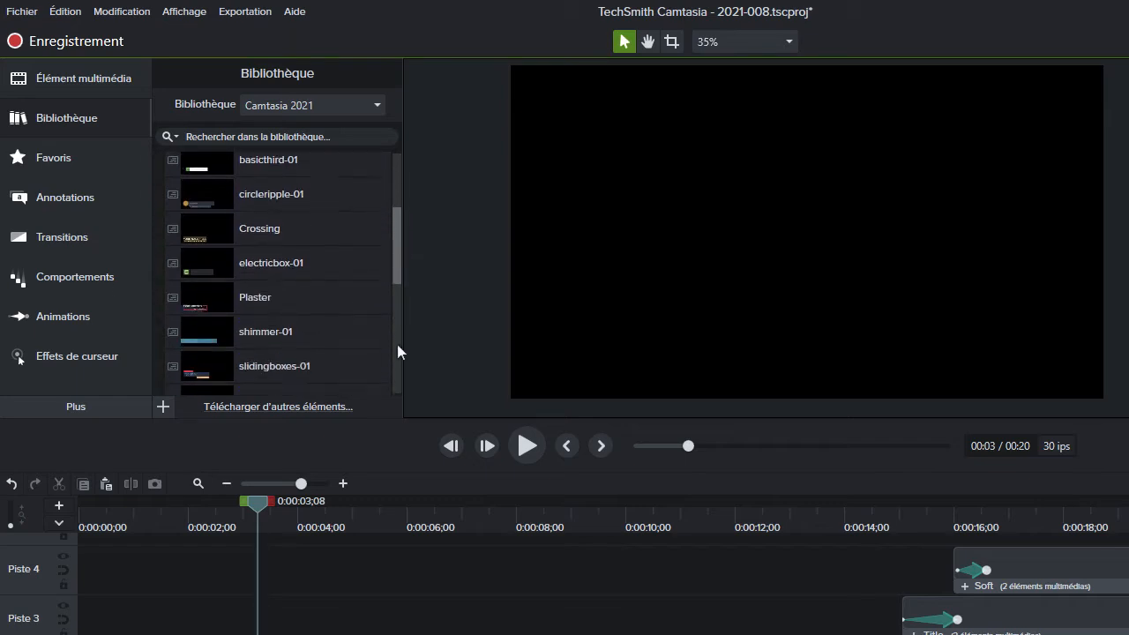
pyautogui.click(271, 232)
pyautogui.moveTo(274, 228); pyautogui.dragTo(65, 582)
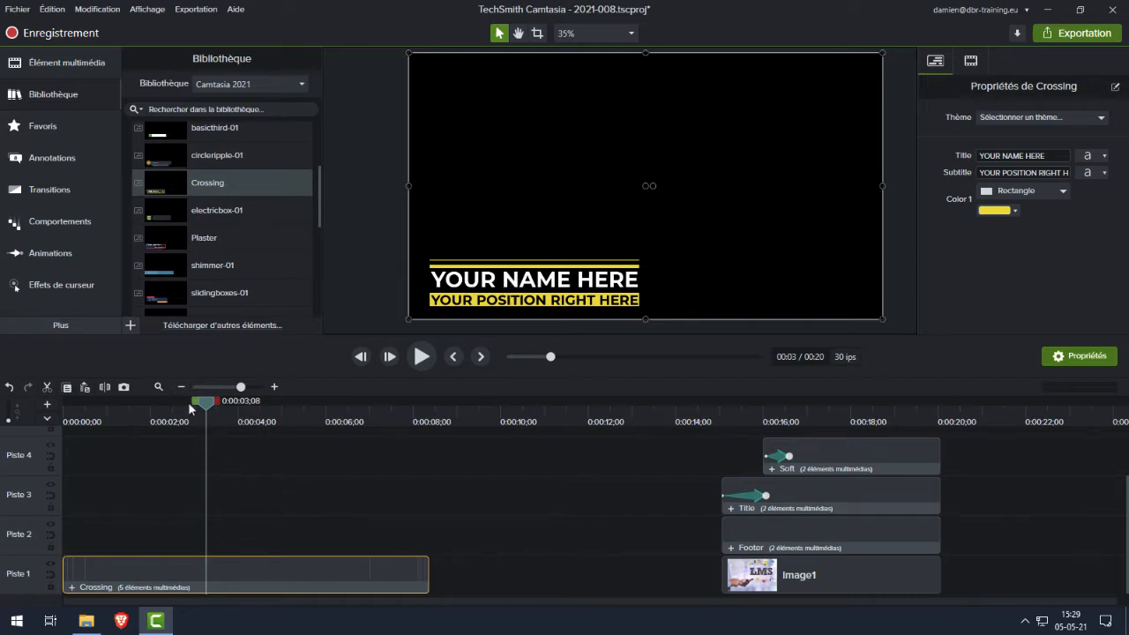
# Apply the one2Learn theme to the Crossing banner, with the playhead at 0:00:03;04
pyautogui.moveTo(199, 404)
pyautogui.mouseDown()
pyautogui.moveTo(67, 415)
pyautogui.moveTo(205, 416)
pyautogui.mouseUp()
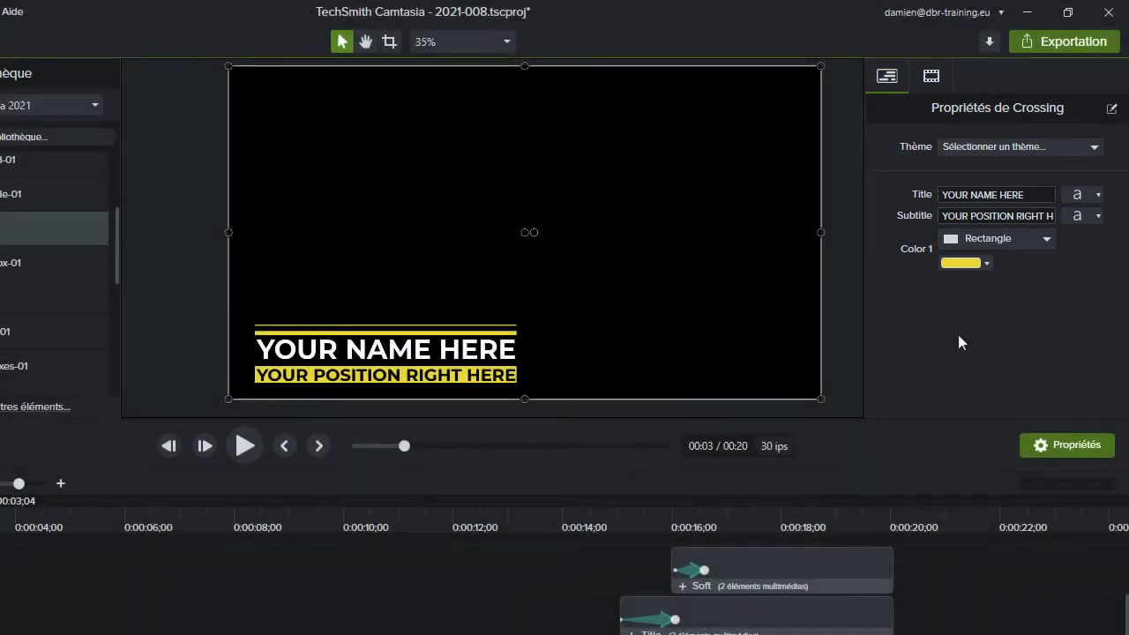
pyautogui.click(1056, 149)
pyautogui.click(1005, 252)
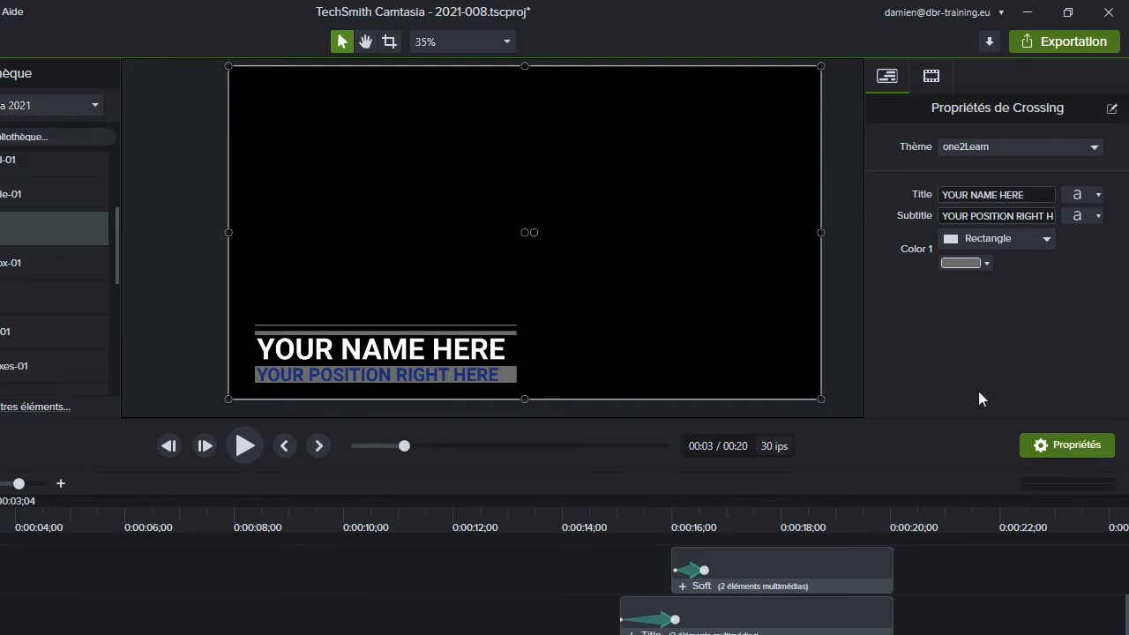
# Replace the Crossing banner's title text with the presenter's full name
pyautogui.click(1044, 194)
pyautogui.write('£')
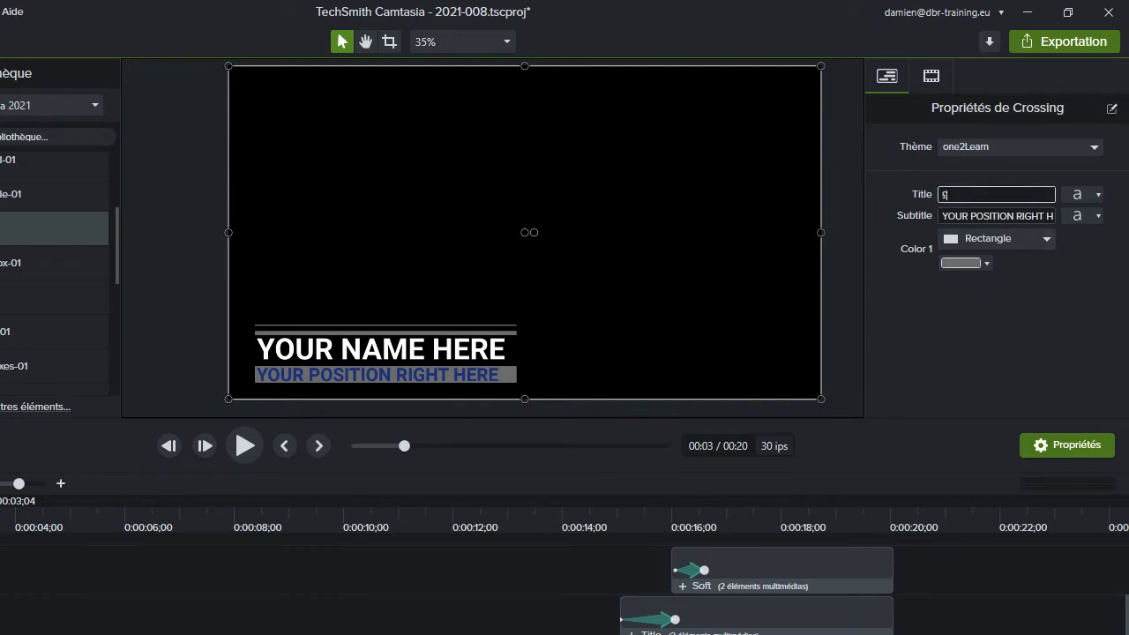
pyautogui.write('Damien Bruyndonckx')
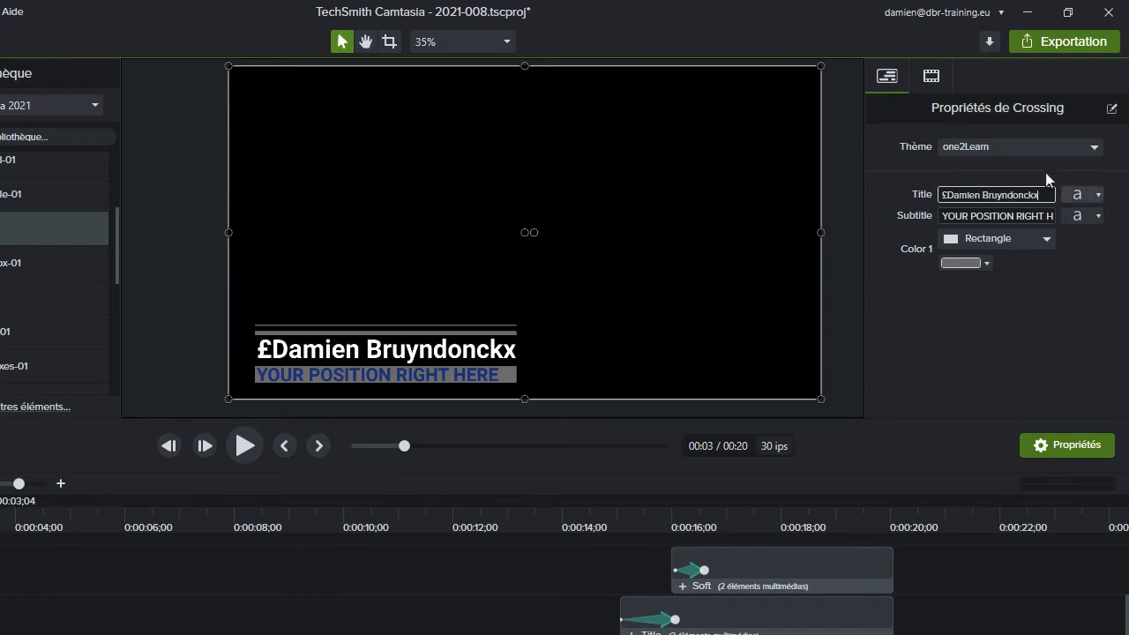
pyautogui.click(945, 194)
pyautogui.press('BackSpace')
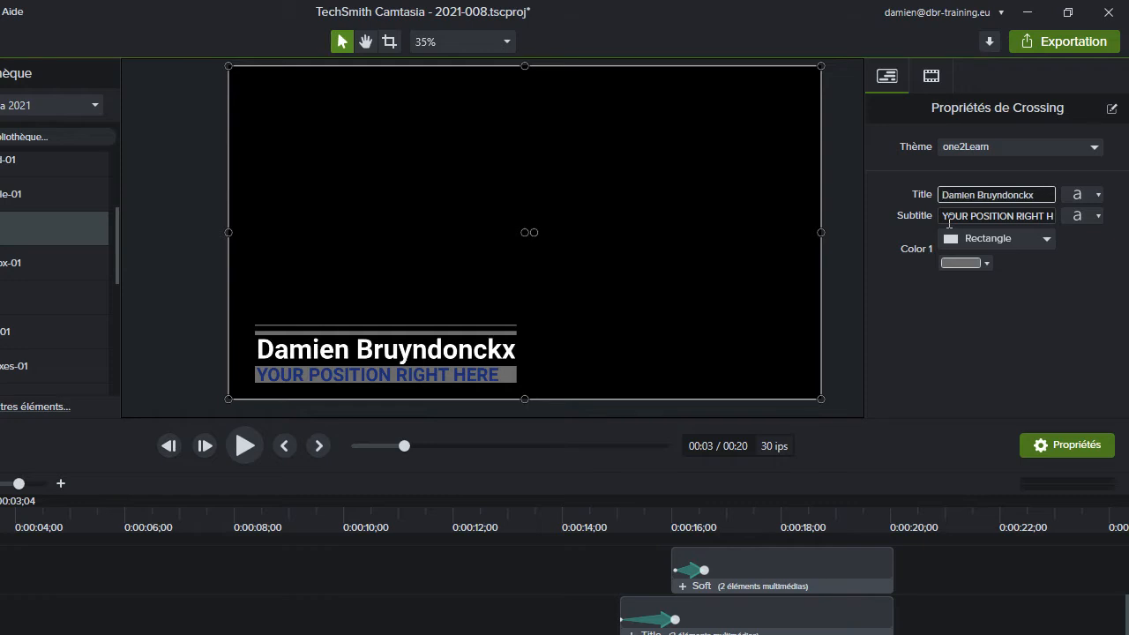
pyautogui.click(989, 169)
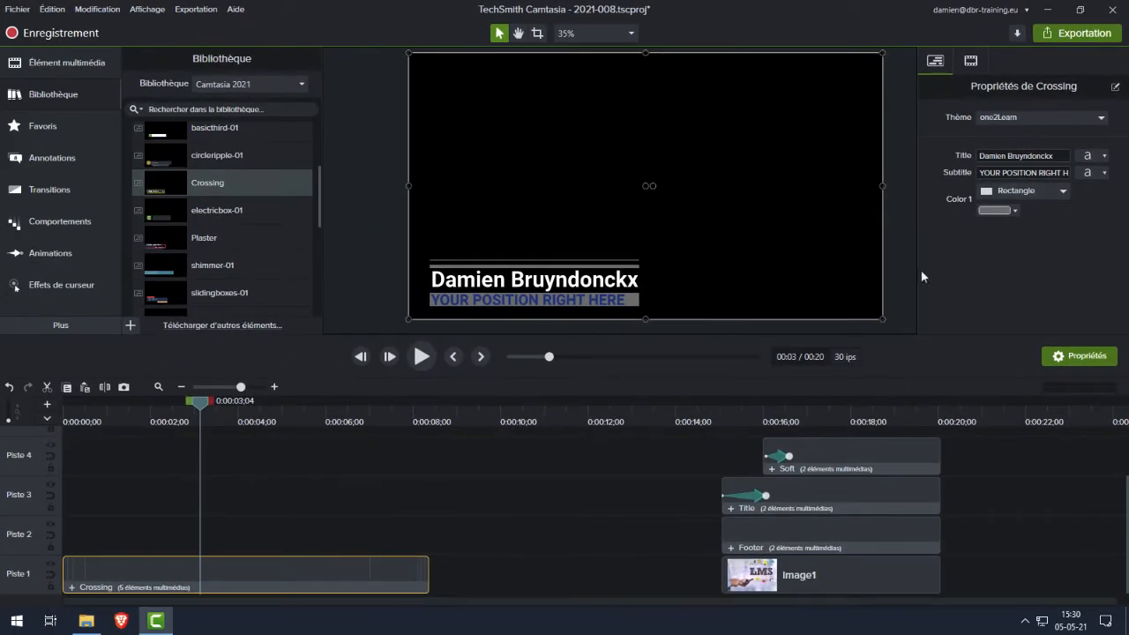
# Examine the Image1 background at 0:00:17;26, plus the shape and logo inside the Footer group
pyautogui.click(844, 402)
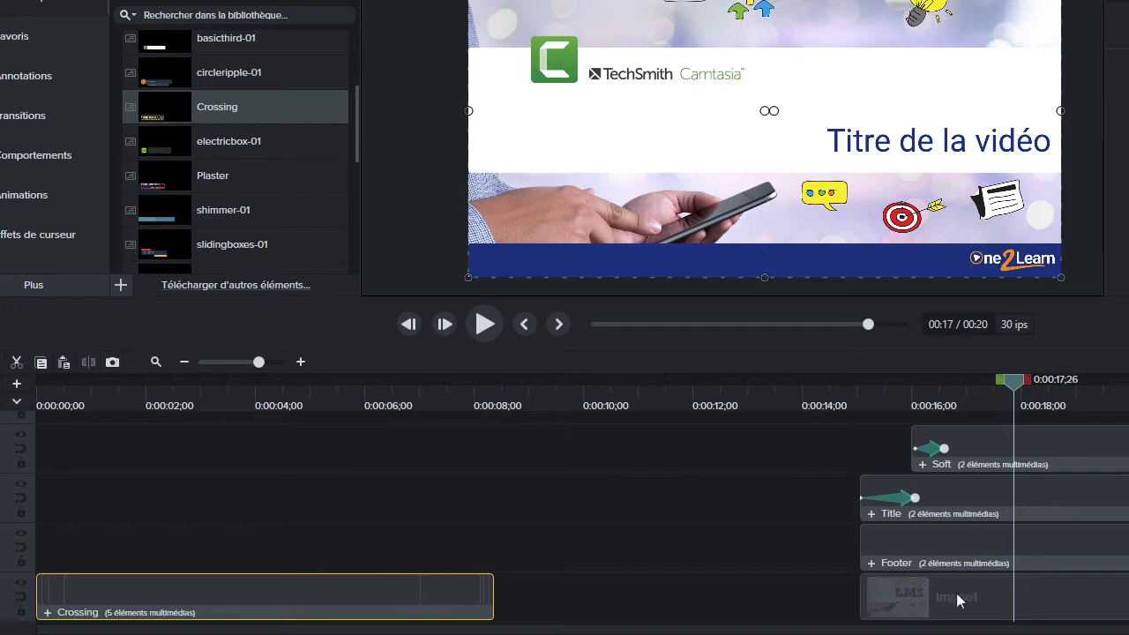
pyautogui.click(959, 601)
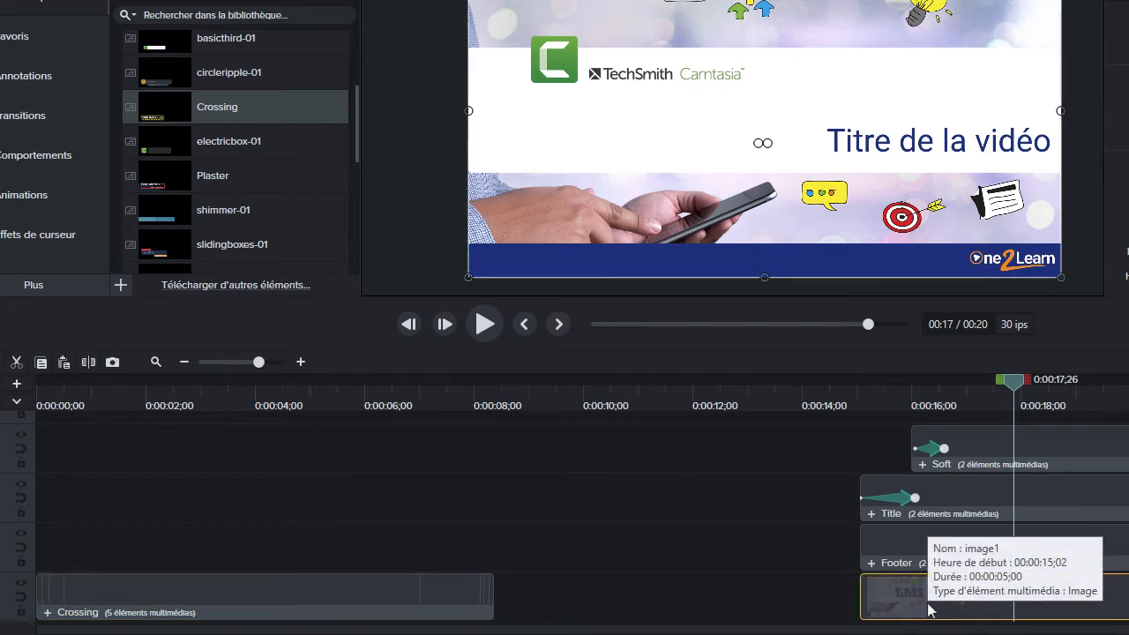
pyautogui.click(910, 551)
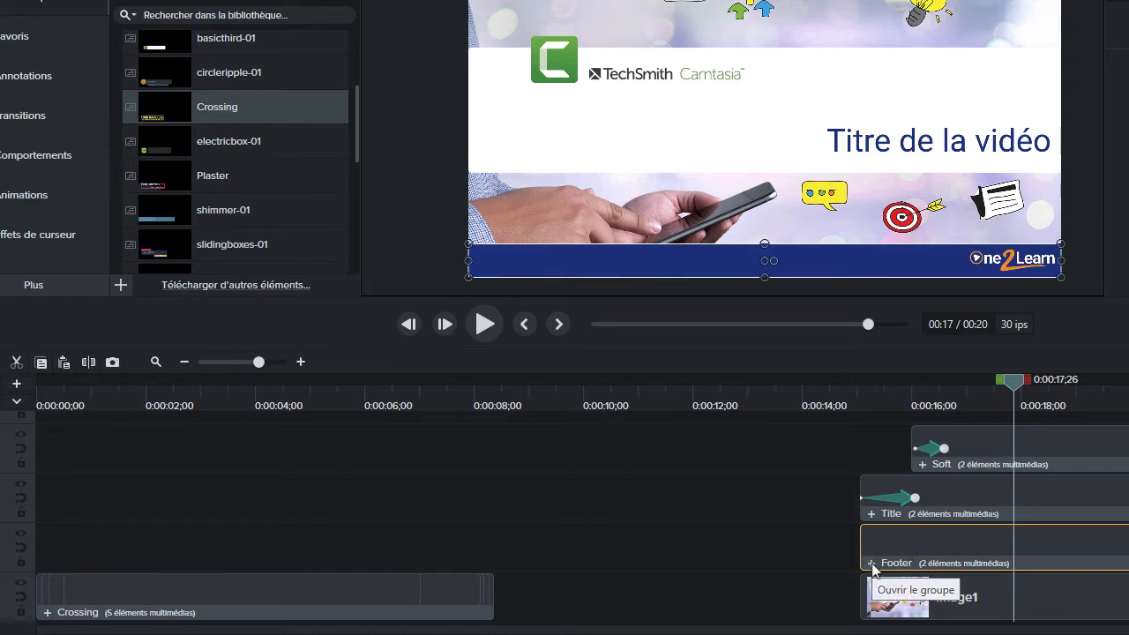
pyautogui.click(872, 563)
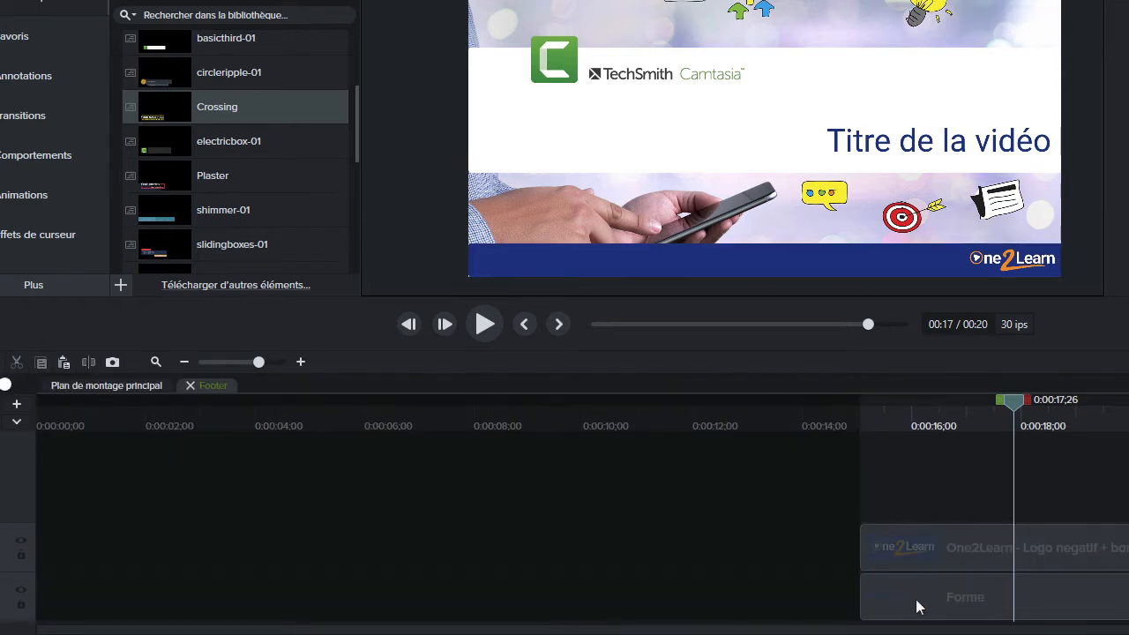
pyautogui.click(917, 606)
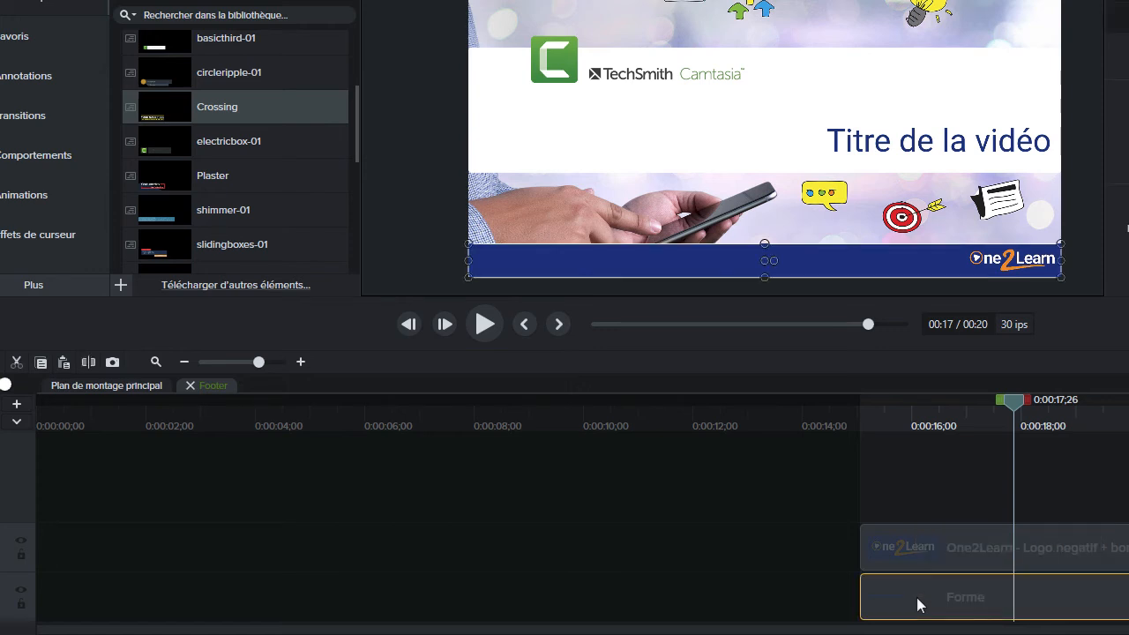
pyautogui.click(924, 559)
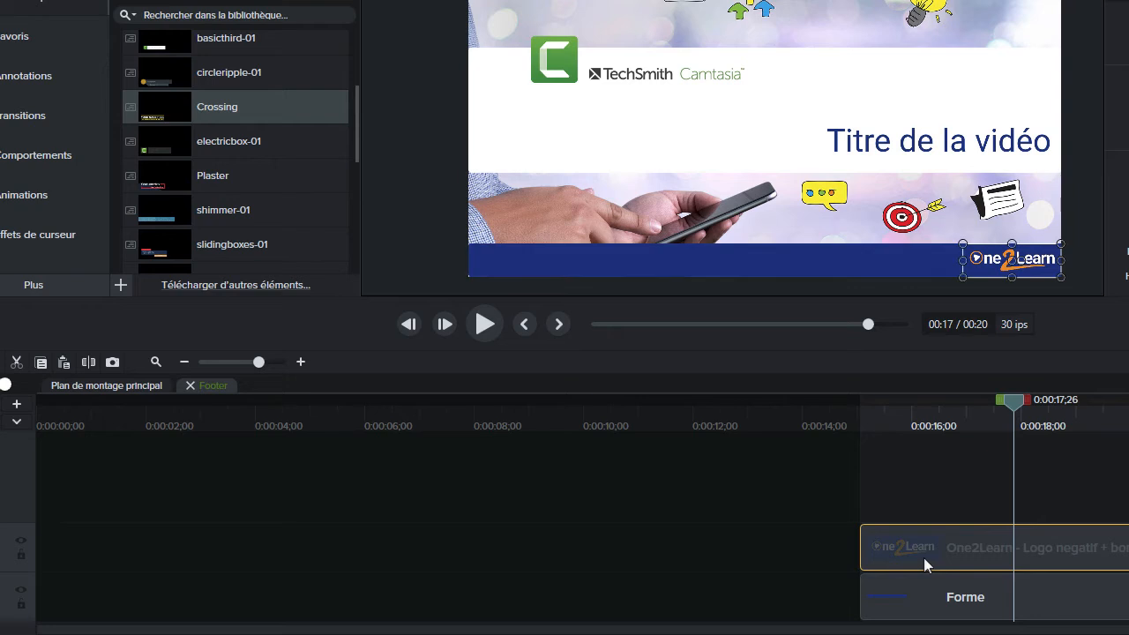
pyautogui.click(192, 385)
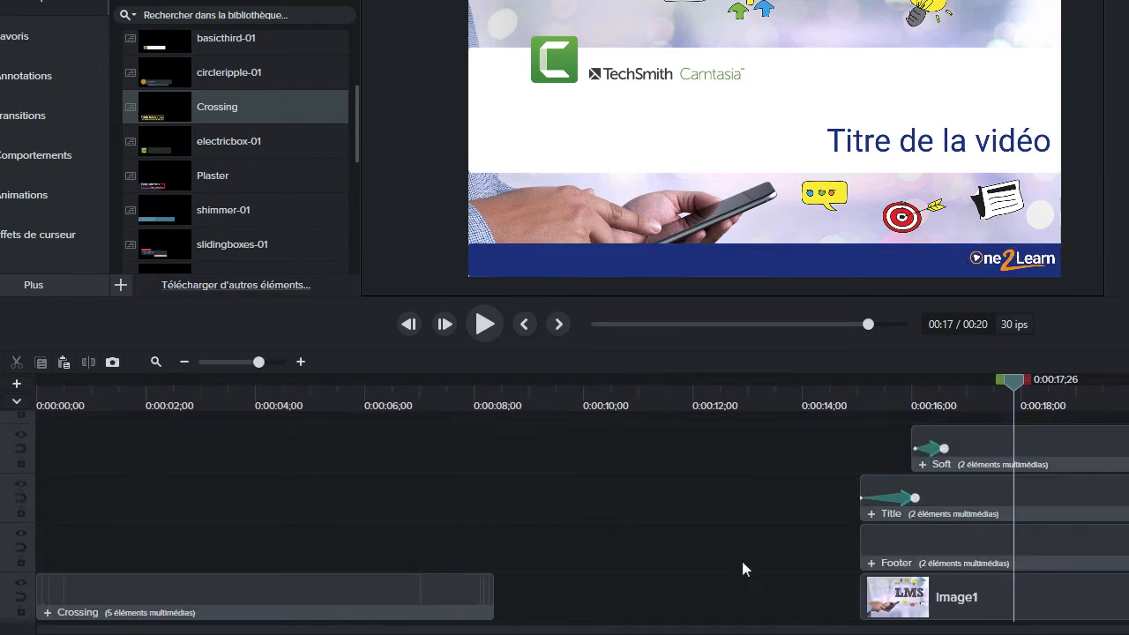
# Examine the shape and text inside the Title group, returning to the main timeline
pyautogui.click(962, 497)
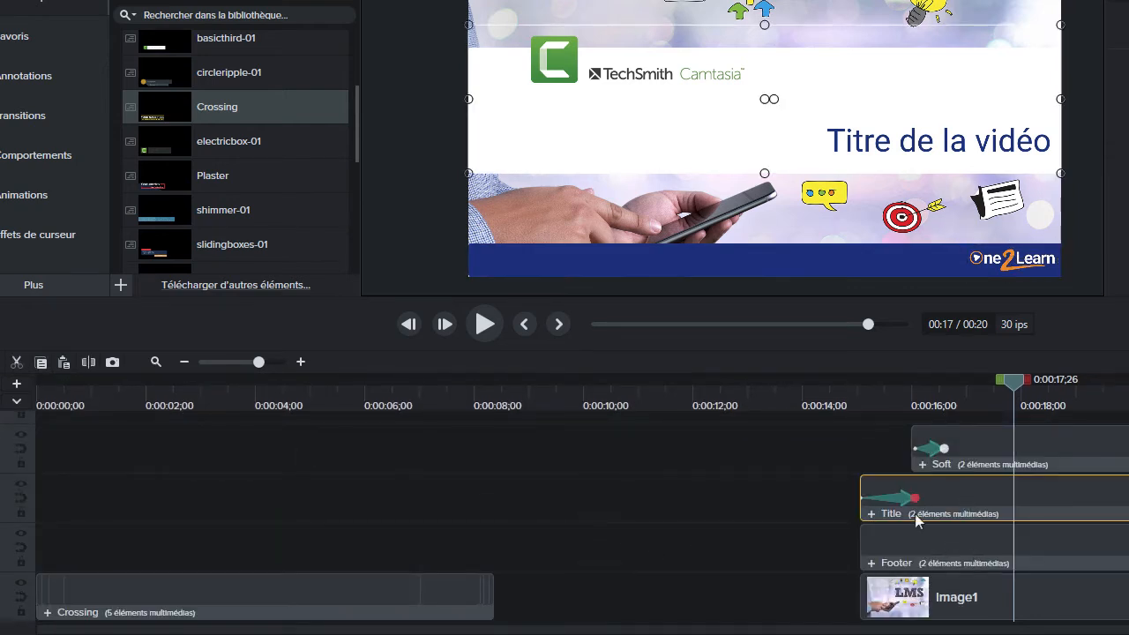
pyautogui.click(872, 514)
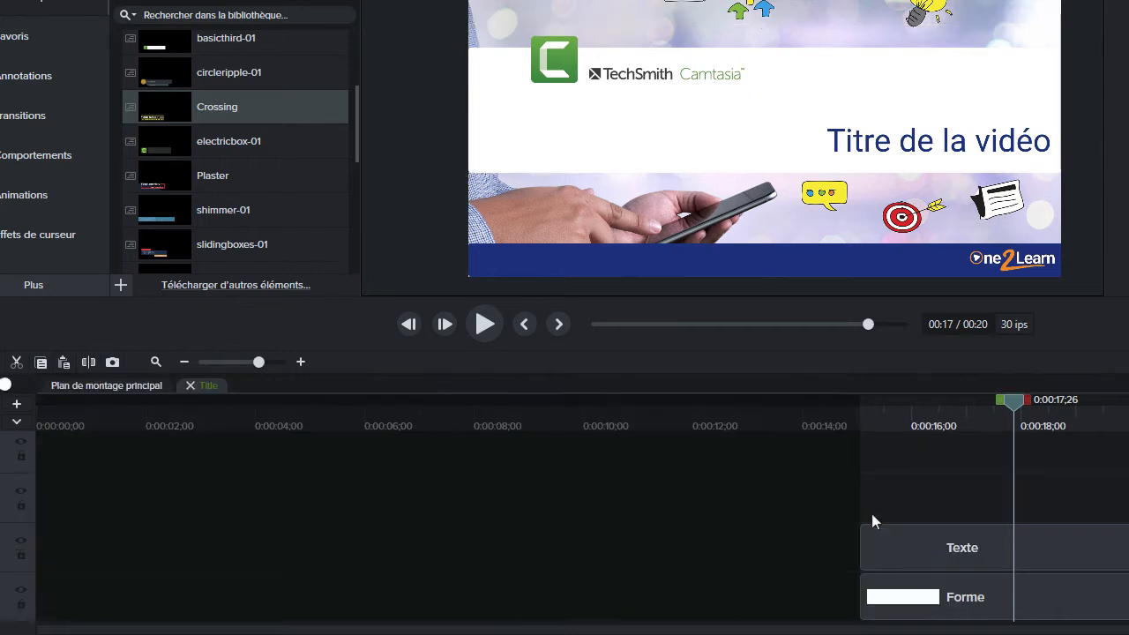
pyautogui.click(909, 600)
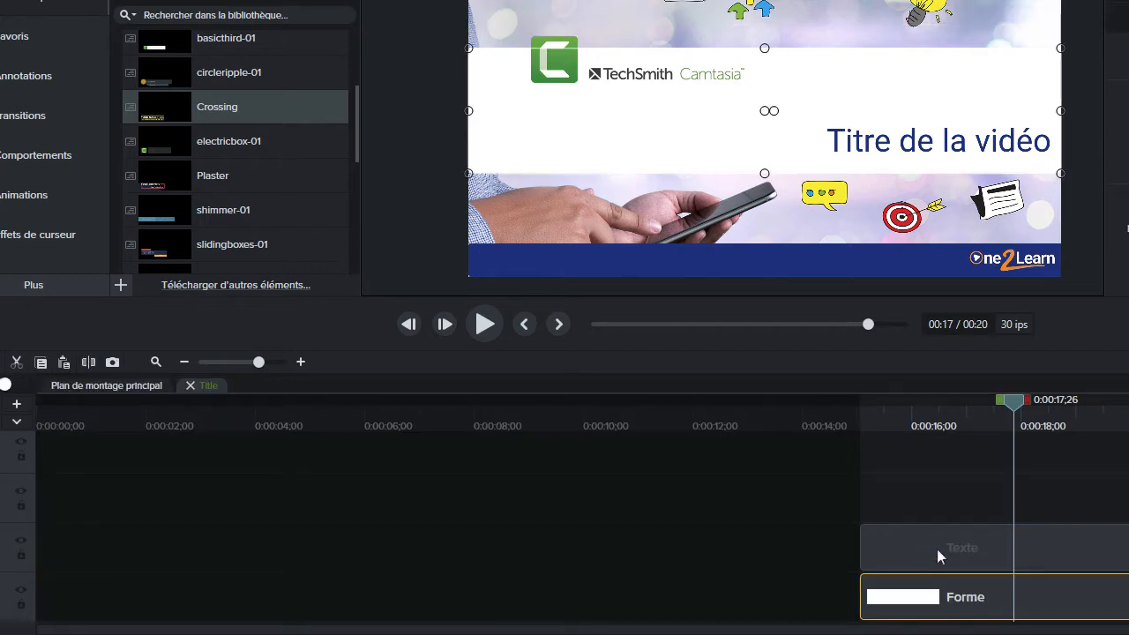
pyautogui.click(939, 549)
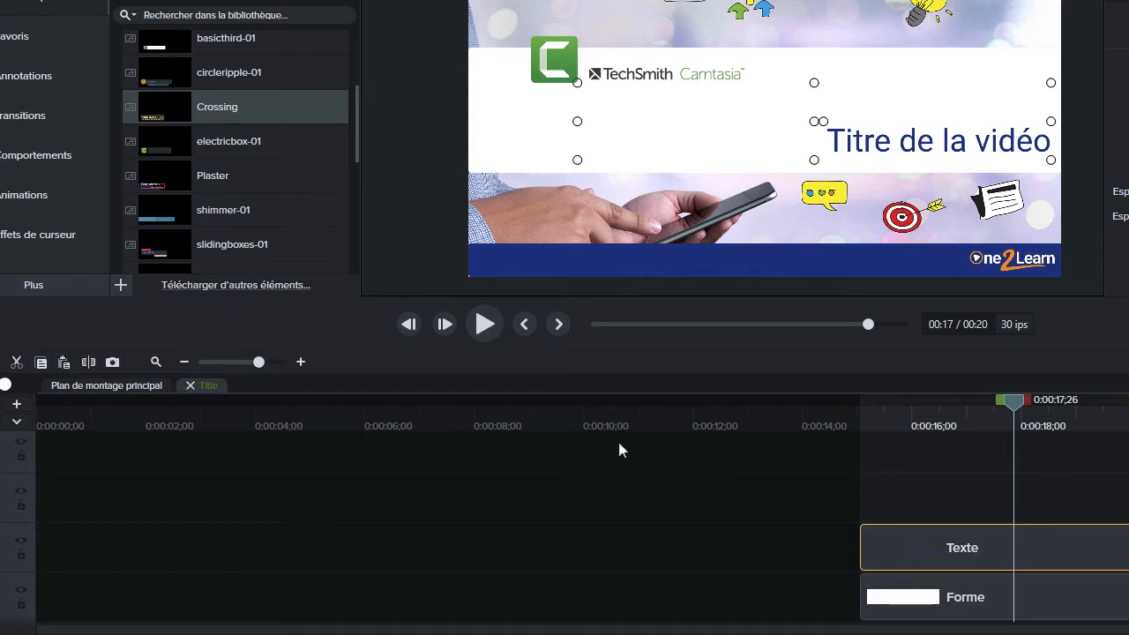
pyautogui.click(190, 385)
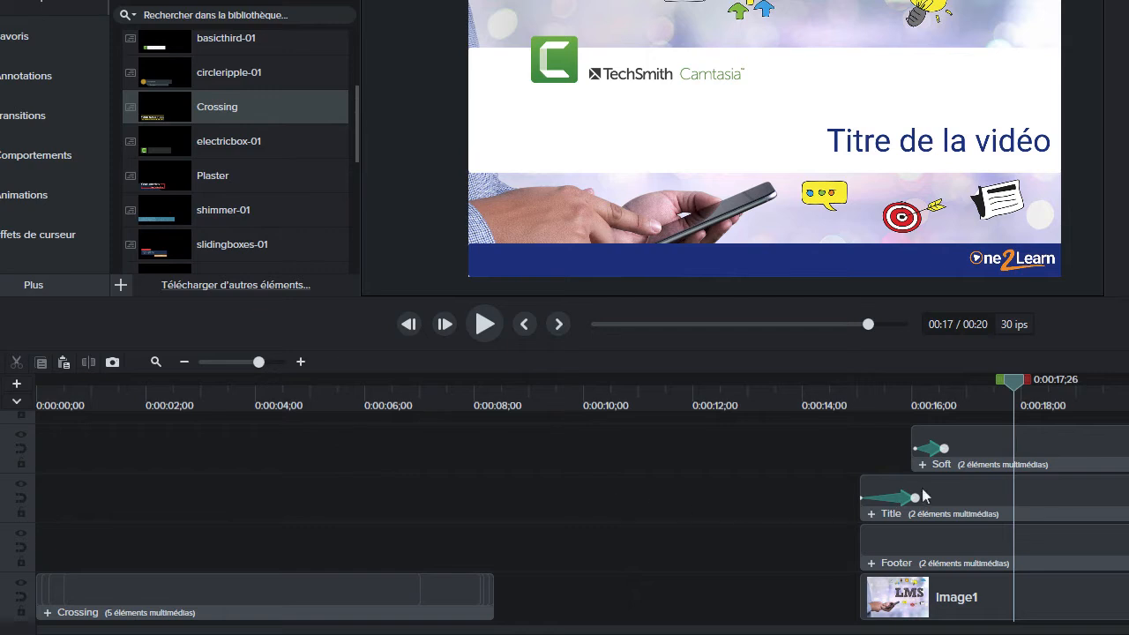
# Examine the icon and logo images inside the Soft group, returning to the main timeline
pyautogui.click(995, 448)
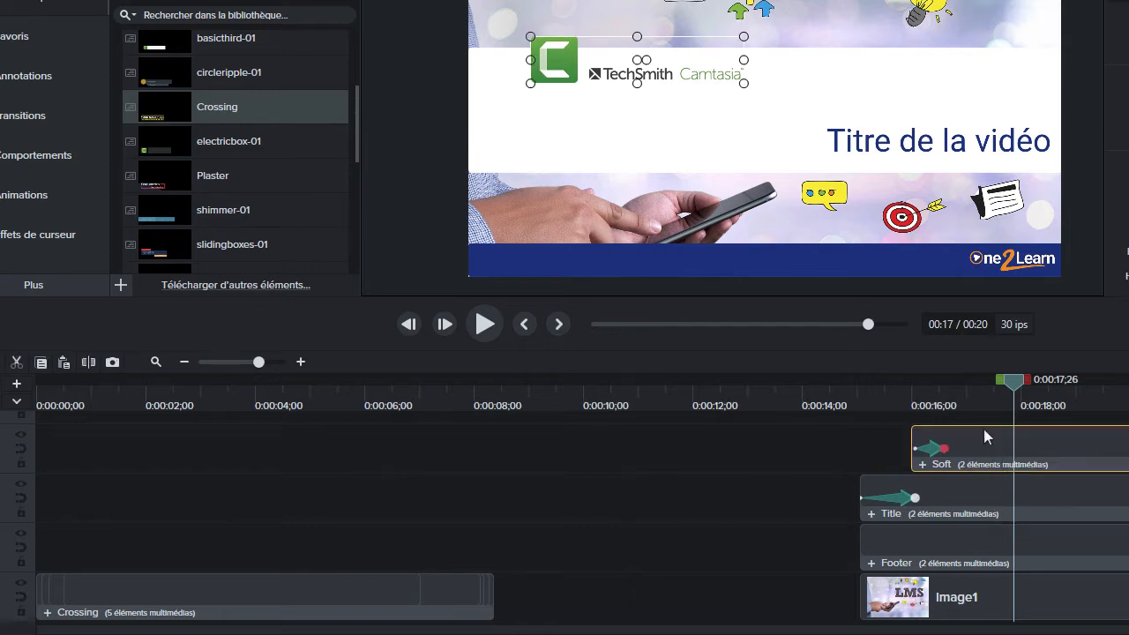
pyautogui.click(923, 464)
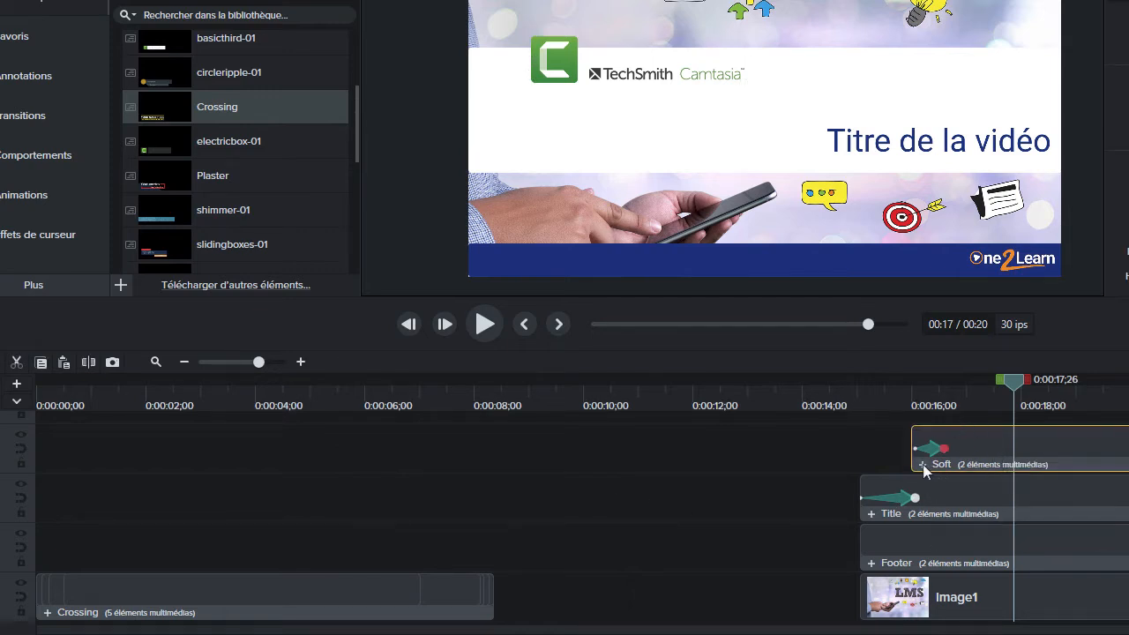
pyautogui.click(947, 589)
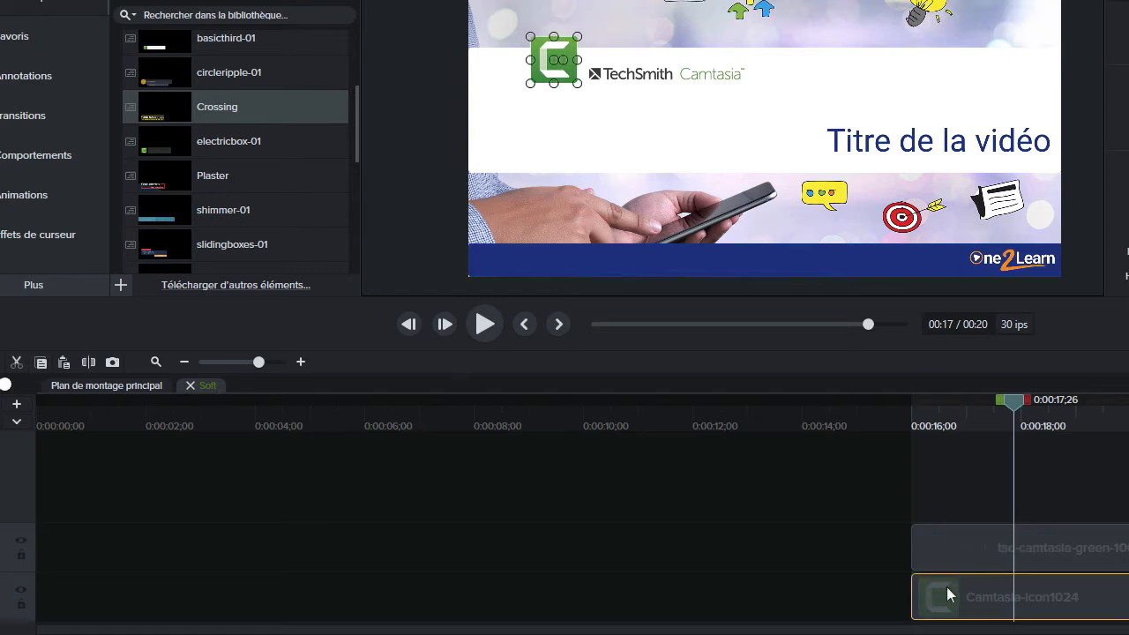
pyautogui.click(1033, 550)
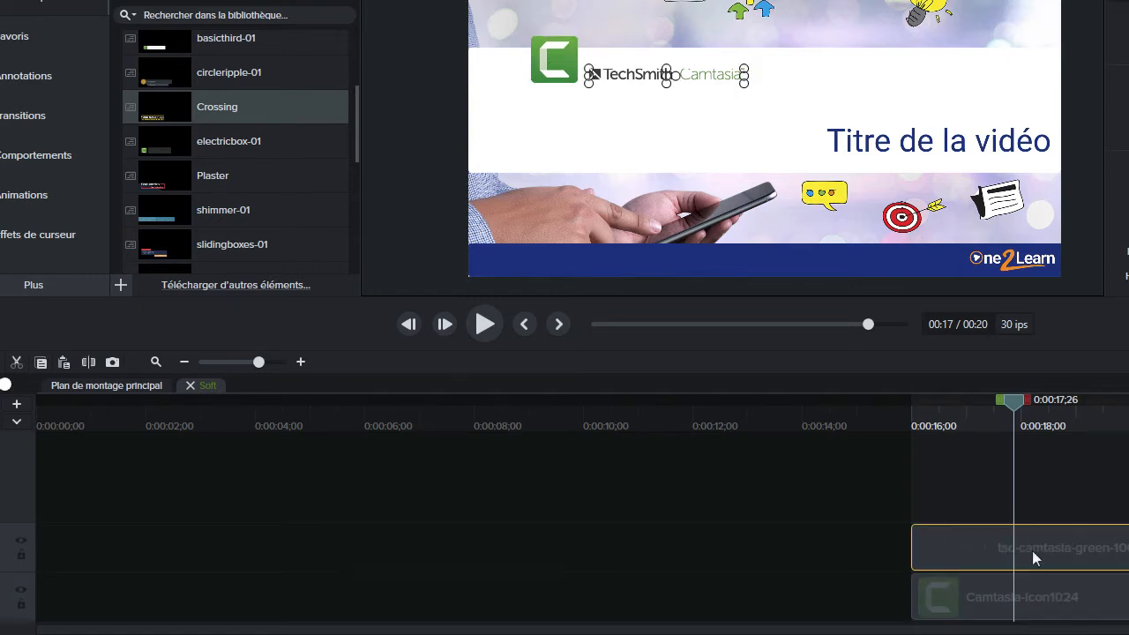
pyautogui.click(190, 387)
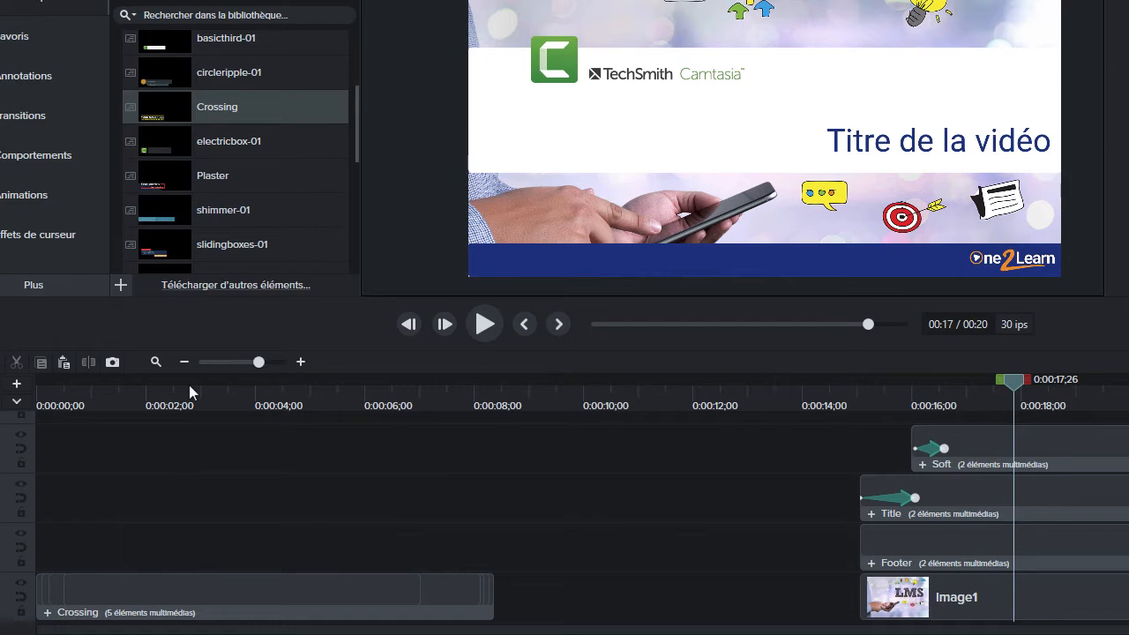
# Combine the Soft, Title, Footer and Image1 elements into a single group
pyautogui.moveTo(852, 385); pyautogui.dragTo(989, 403)
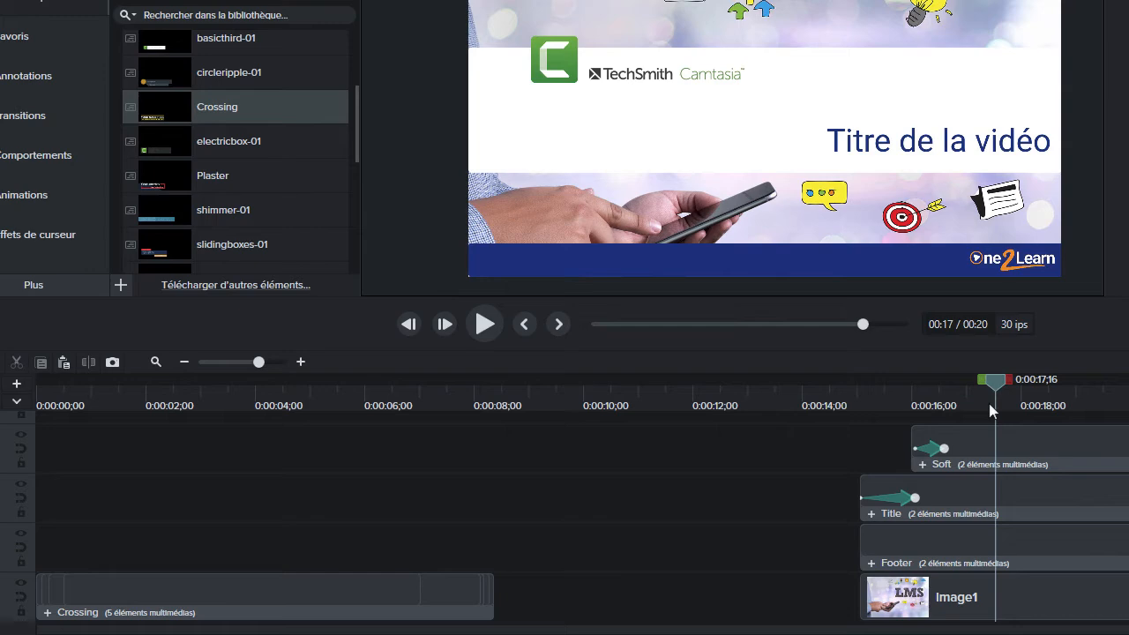
pyautogui.click(987, 437)
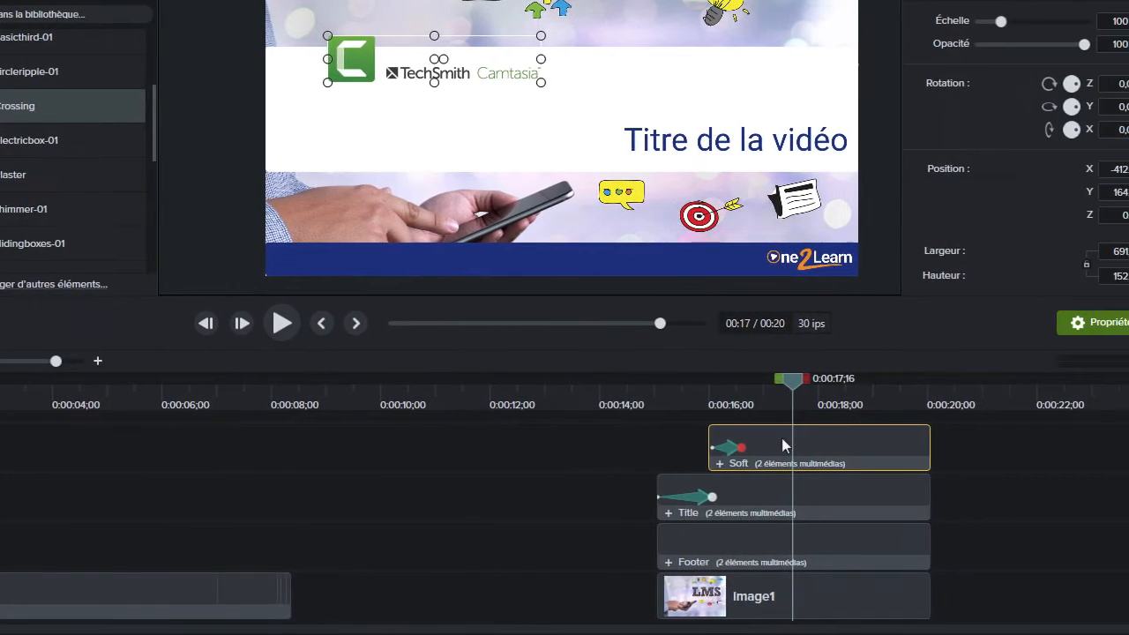
pyautogui.keyDown('ctrl'); pyautogui.click(755, 504); pyautogui.keyUp('ctrl')
pyautogui.keyDown('ctrl'); pyautogui.click(759, 536); pyautogui.keyUp('ctrl')
pyautogui.keyDown('ctrl'); pyautogui.click(760, 587); pyautogui.keyUp('ctrl')
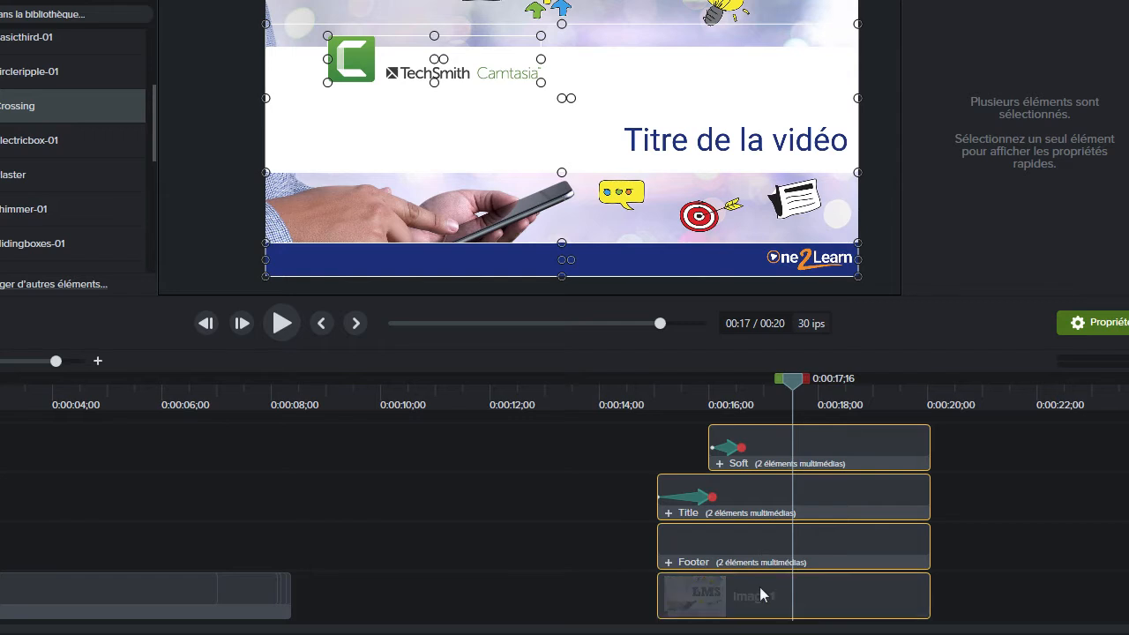
pyautogui.rightClick(754, 532)
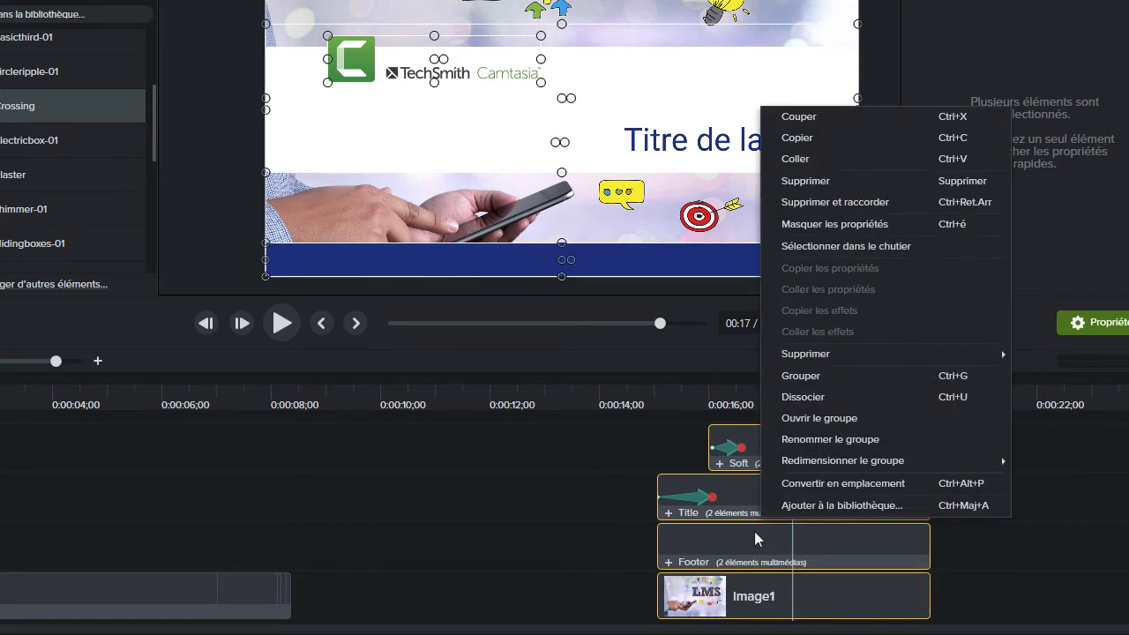
pyautogui.click(791, 377)
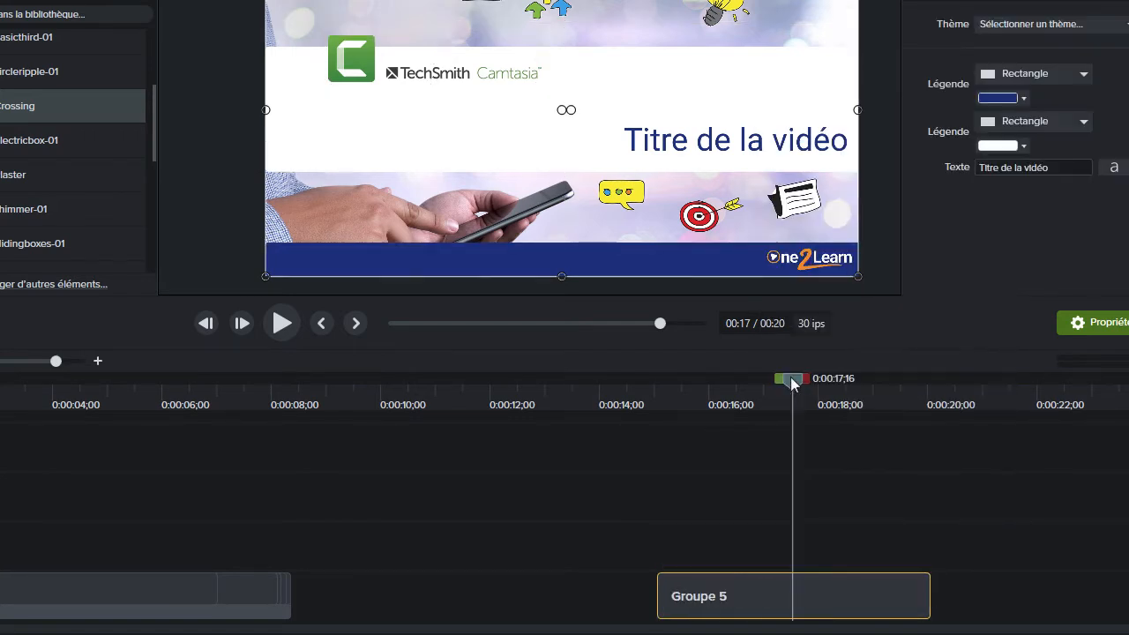
# Rename the newly combined four-element group as intro
pyautogui.rightClick(714, 611)
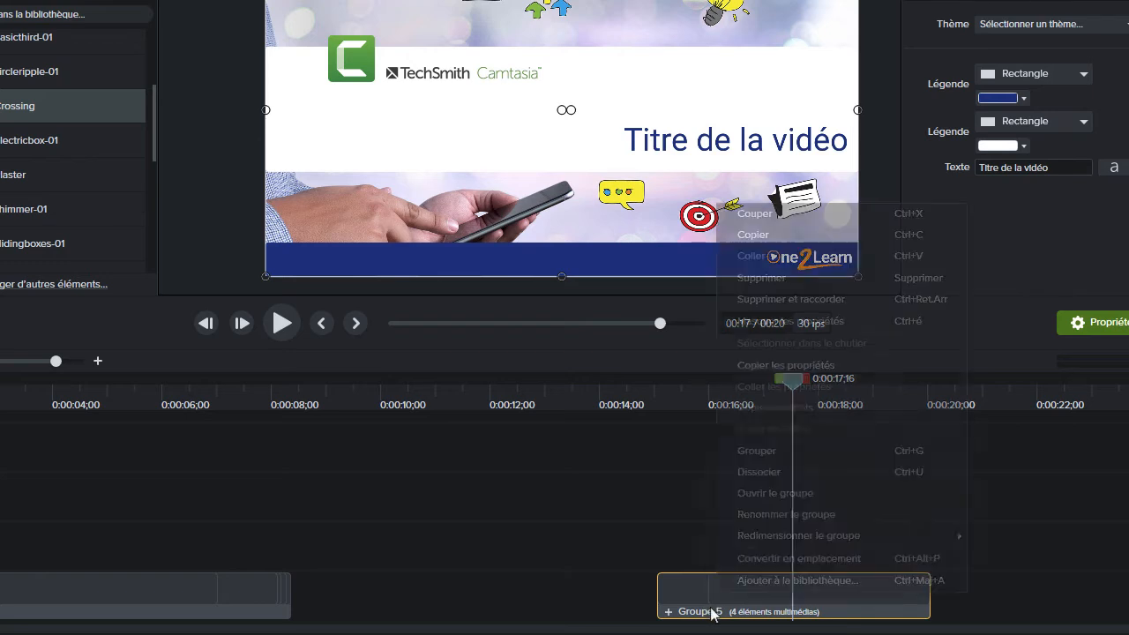
pyautogui.click(745, 517)
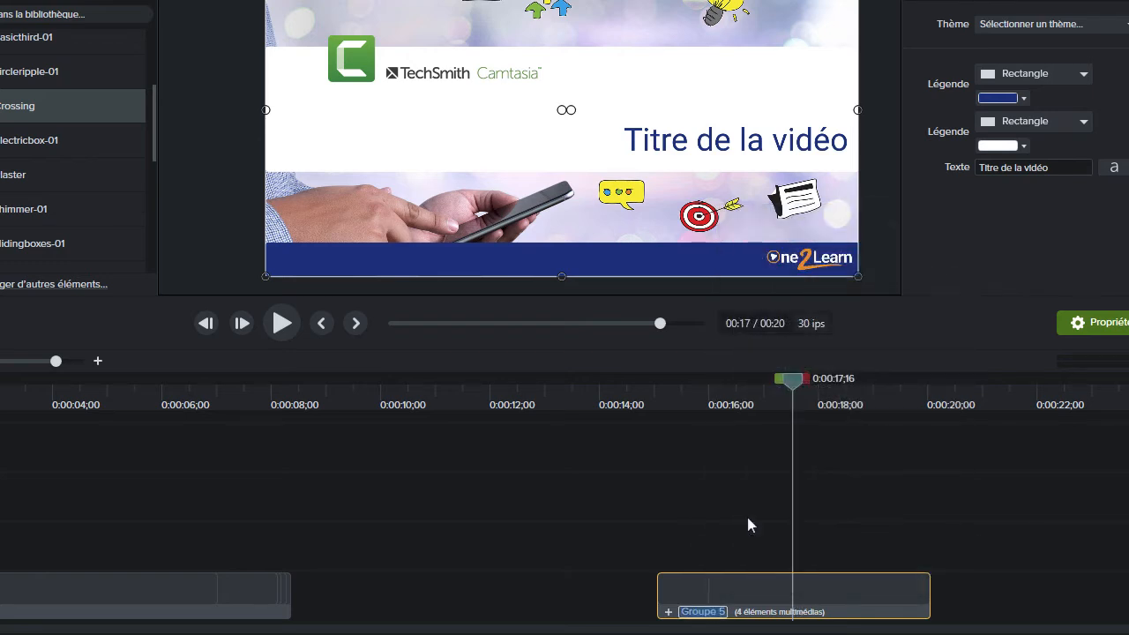
pyautogui.write('intro')
pyautogui.press('Return')
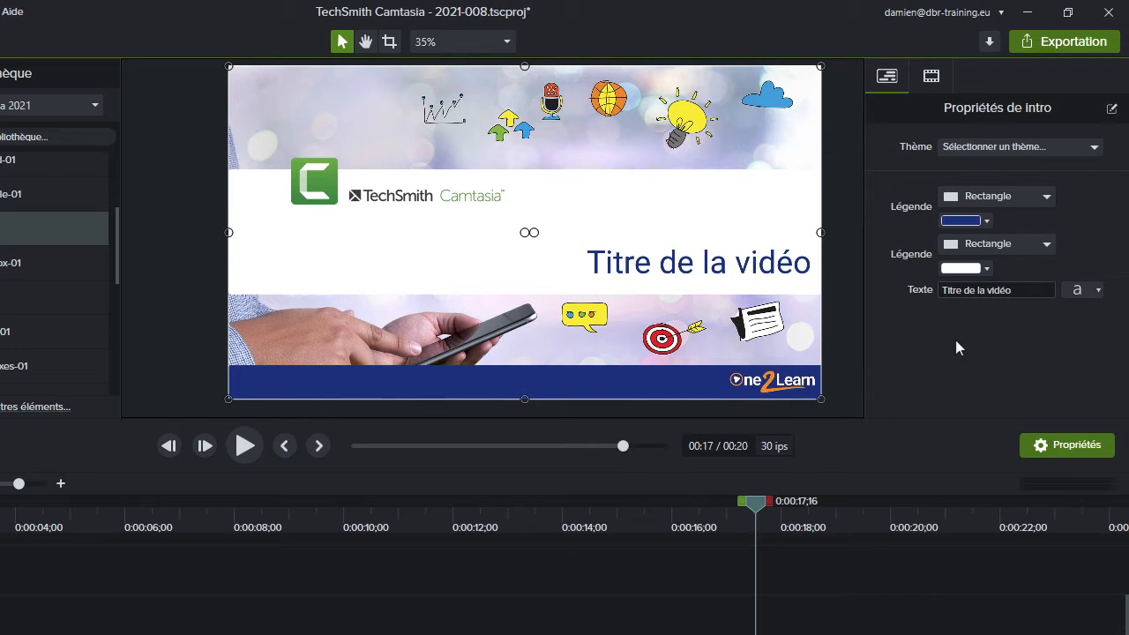
# Open the quick property editor for the intro group
pyautogui.click(1029, 293)
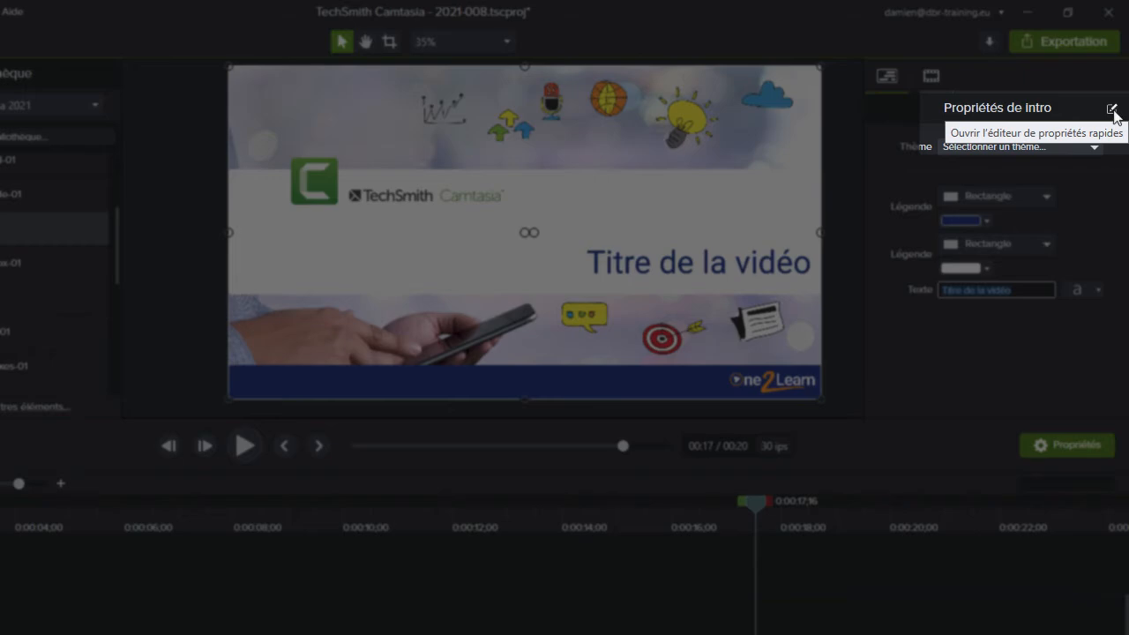
pyautogui.click(1113, 112)
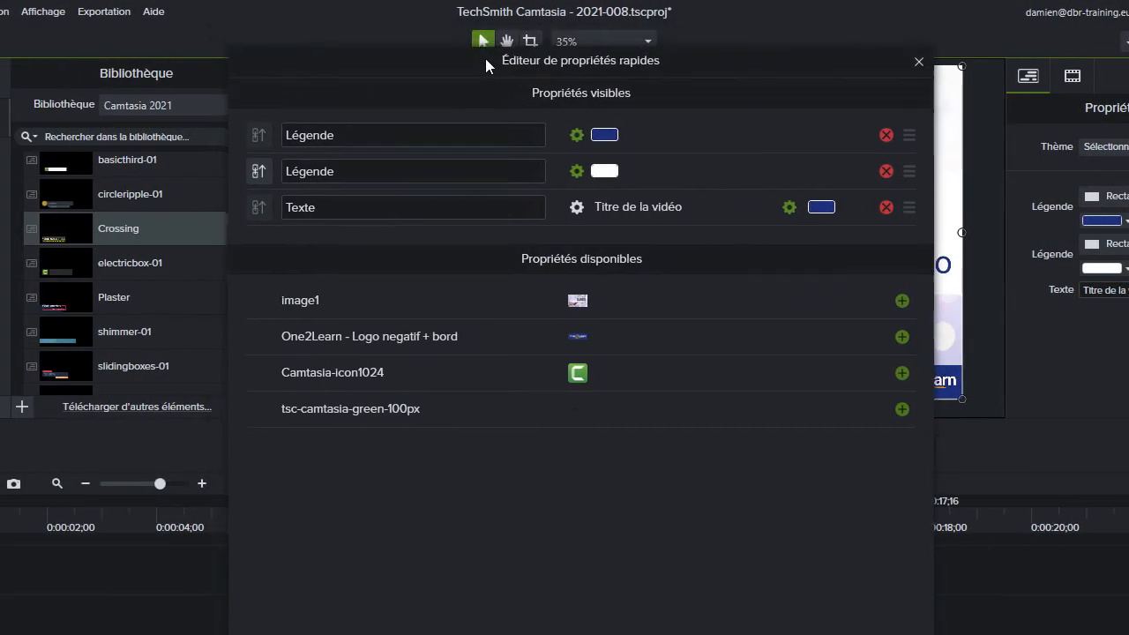
pyautogui.moveTo(520, 57); pyautogui.dragTo(512, 45)
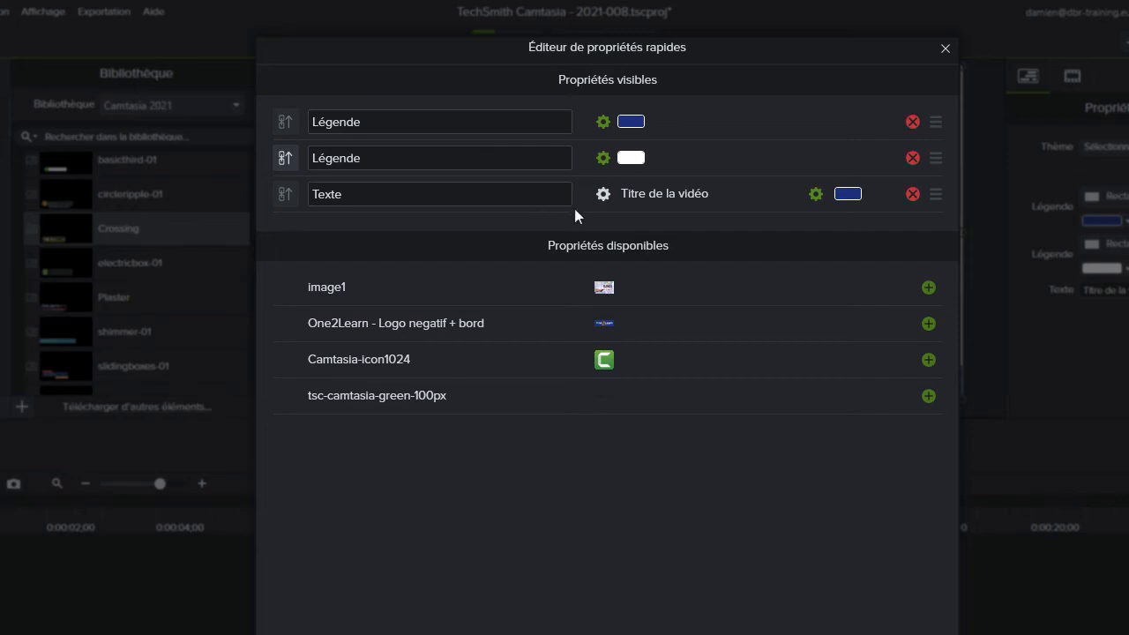
# Rename the visible Texte property as Titre
pyautogui.click(364, 198)
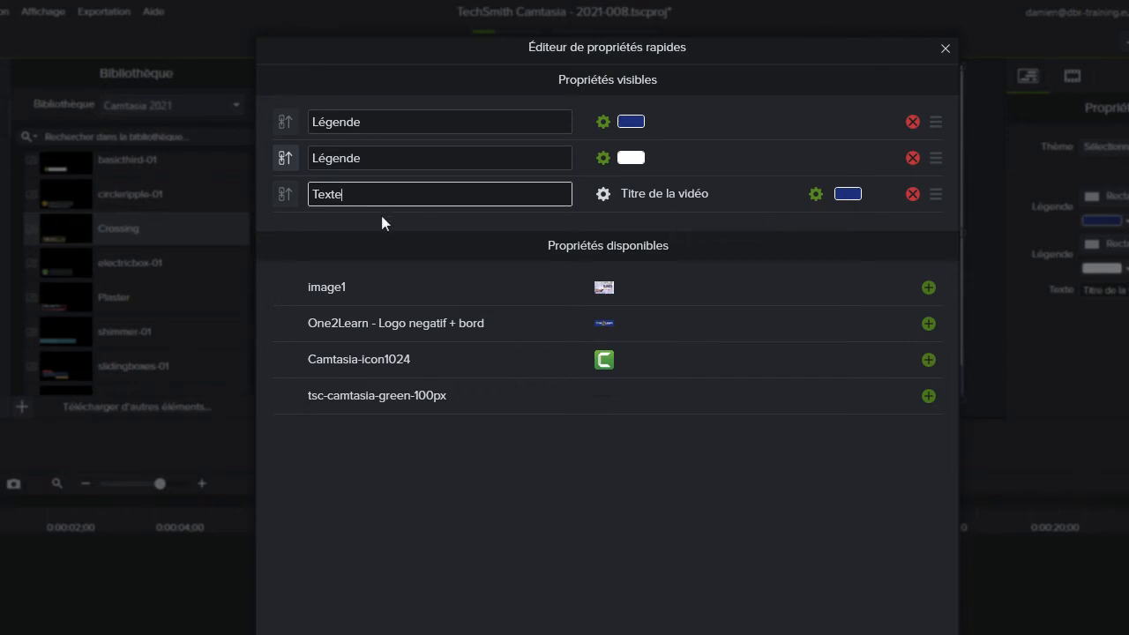
pyautogui.press('BackSpace')
pyautogui.press('BackSpace')
pyautogui.press('BackSpace')
pyautogui.press('BackSpace')
pyautogui.write('irtre')
pyautogui.press('BackSpace')
pyautogui.press('Left')
pyautogui.click(414, 223)
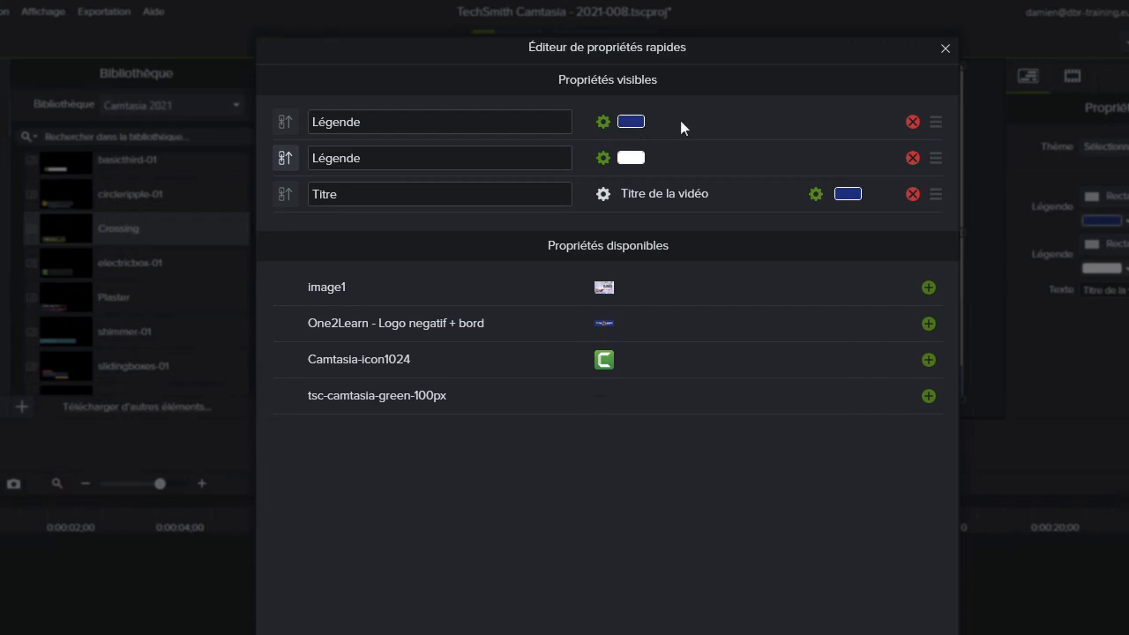
# Remove both Légende properties from the visible properties and add image1 to them
pyautogui.click(913, 123)
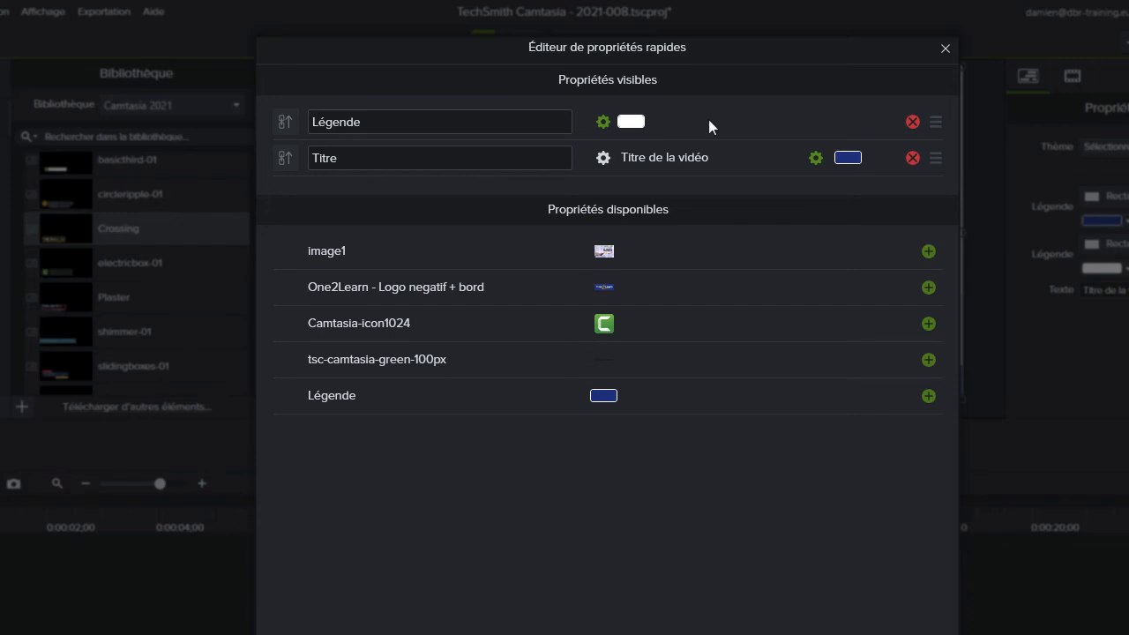
pyautogui.click(913, 123)
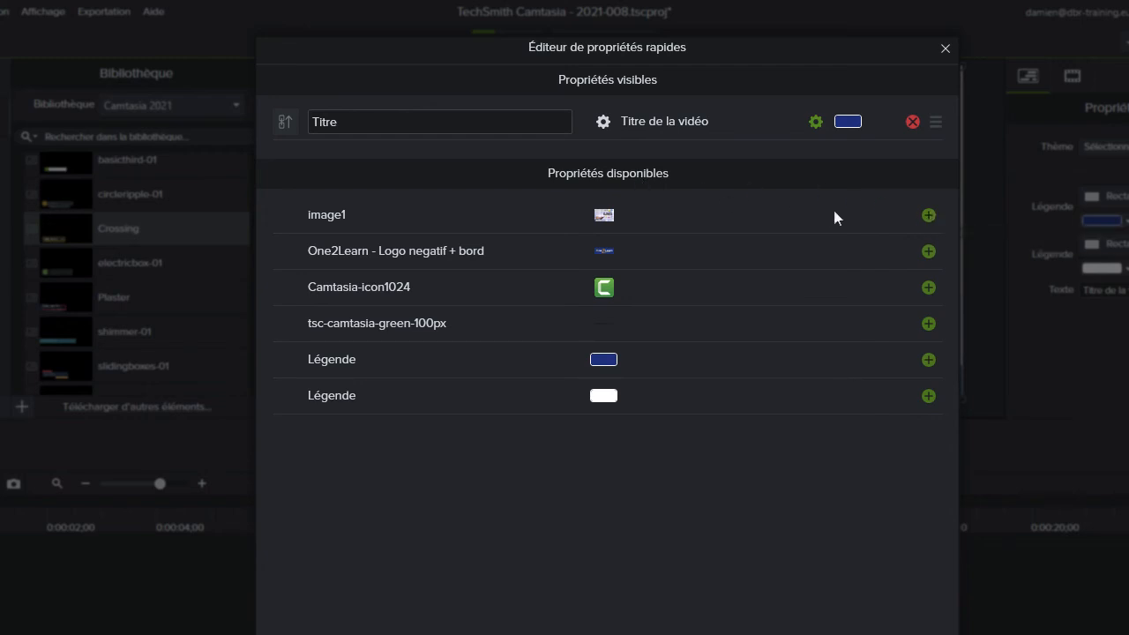
pyautogui.click(929, 217)
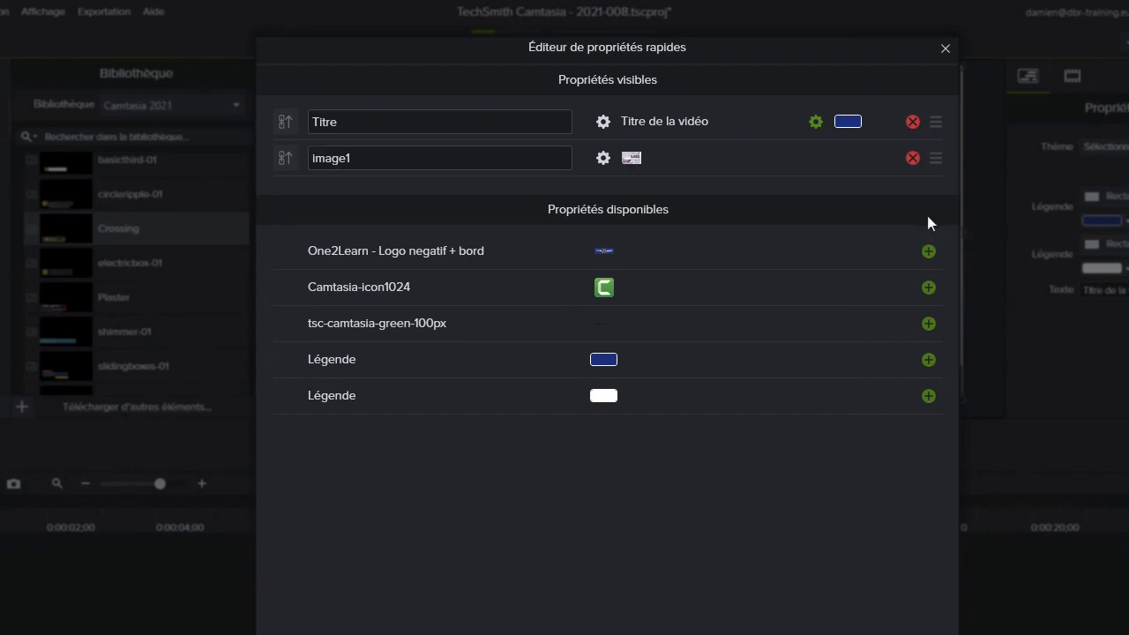
# Rename the visible image1 property as Image de fond and leave the quick property editor
pyautogui.moveTo(370, 158); pyautogui.dragTo(309, 159)
pyautogui.write('I')
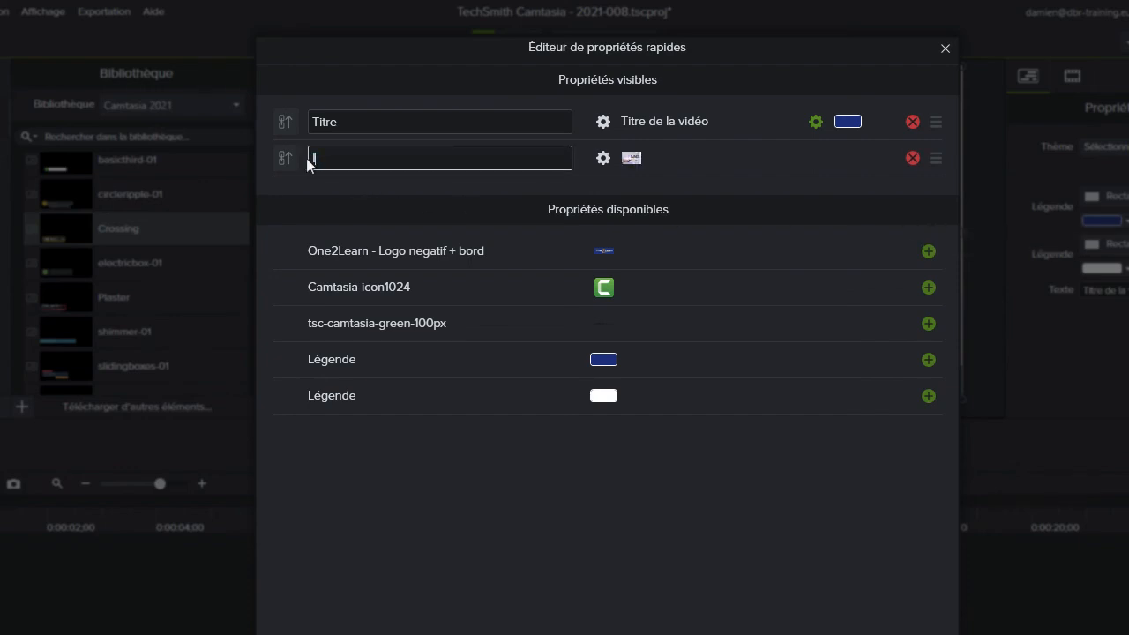
pyautogui.write('mage de fond')
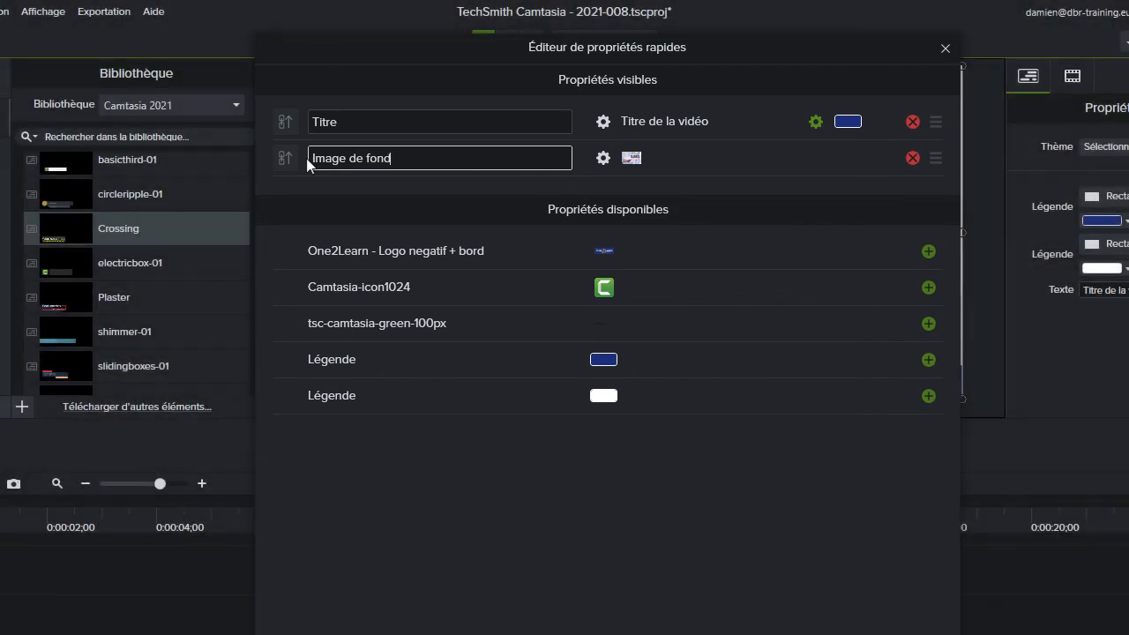
pyautogui.press('Return')
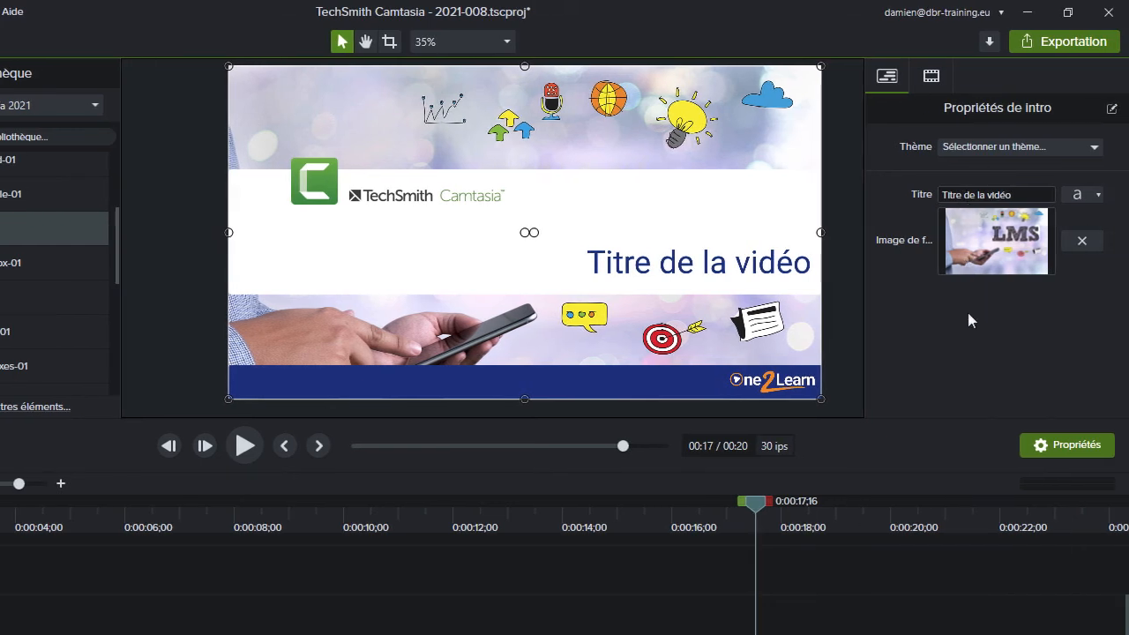
# Set the intro group's Titre text to "Découvrir les propriétés rapides"
pyautogui.click(1020, 196)
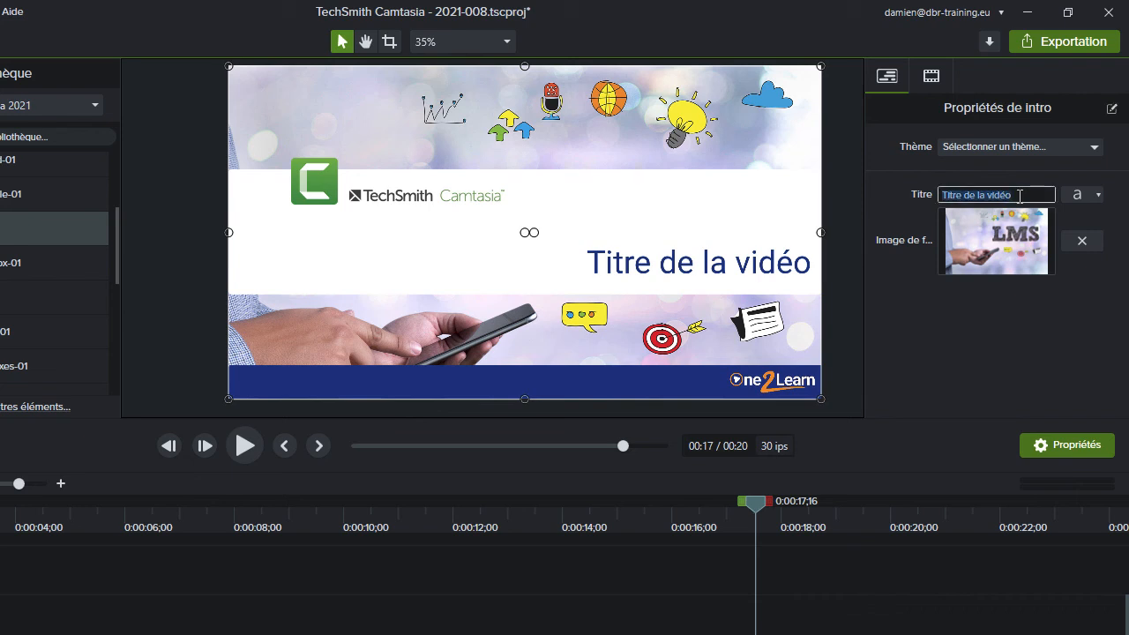
pyautogui.write('Découvrir les propriétés ra')
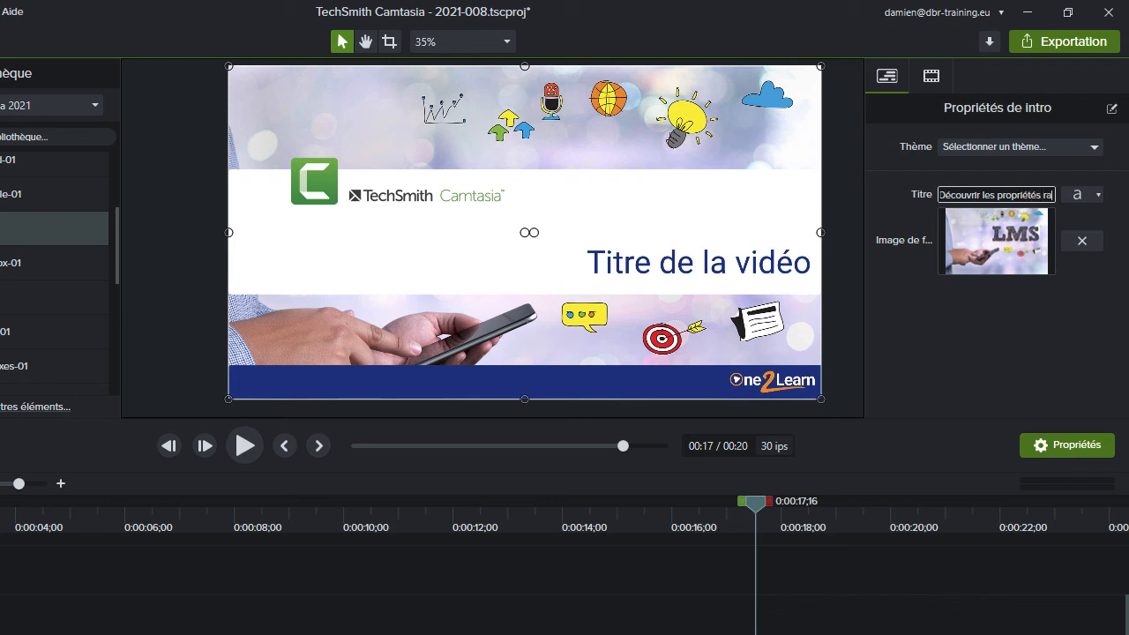
pyautogui.write('pides')
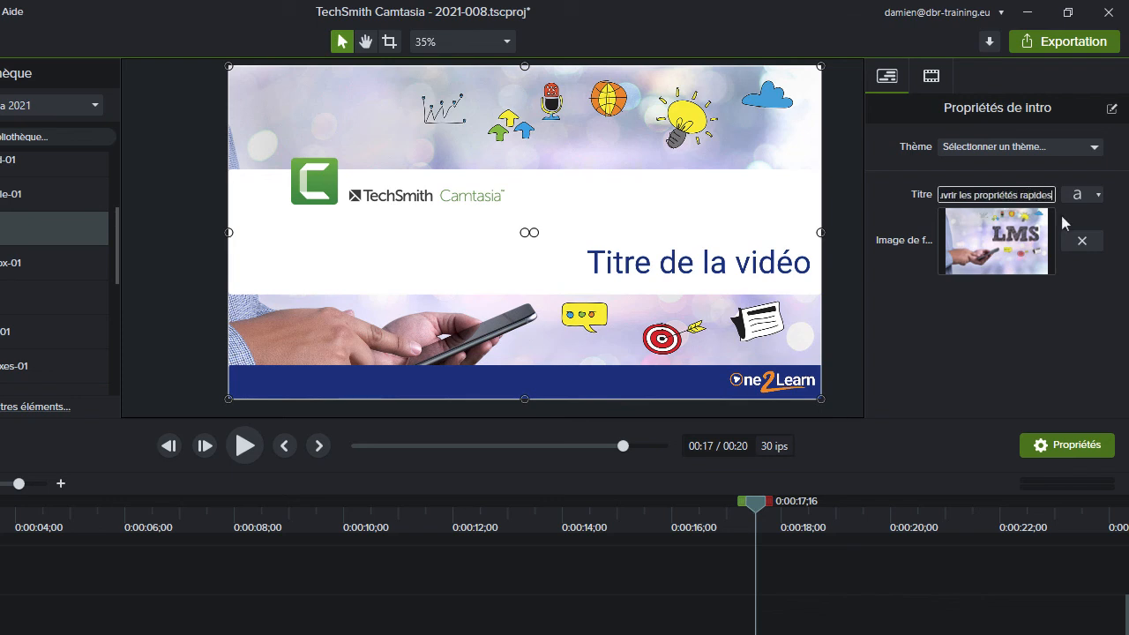
pyautogui.press('Return')
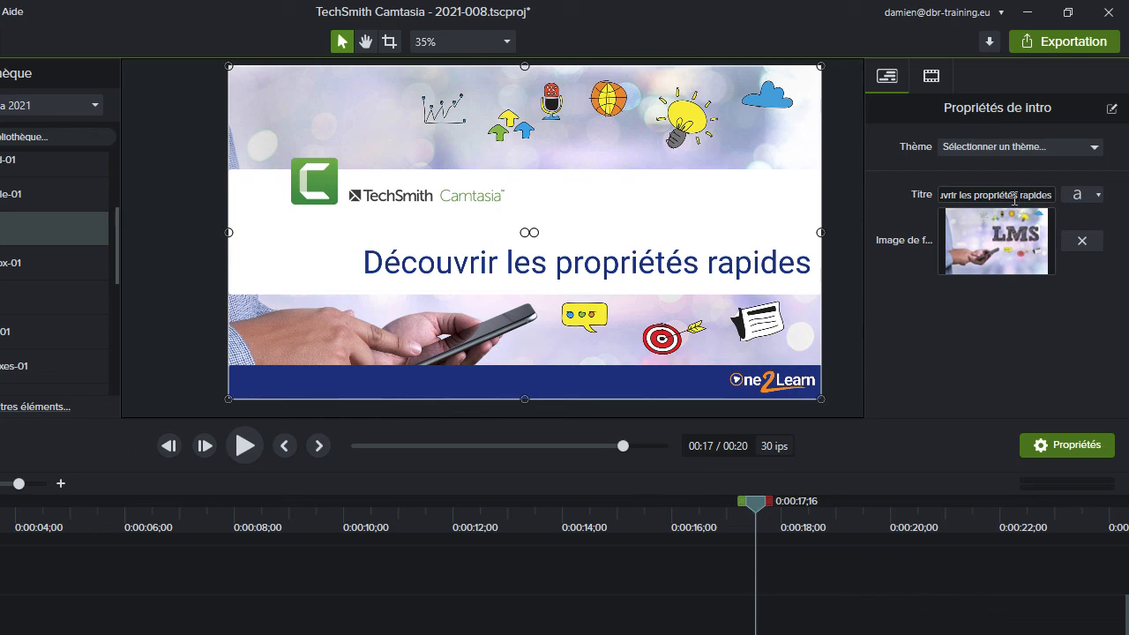
# Increase the Titre text's font size to 143
pyautogui.click(1083, 200)
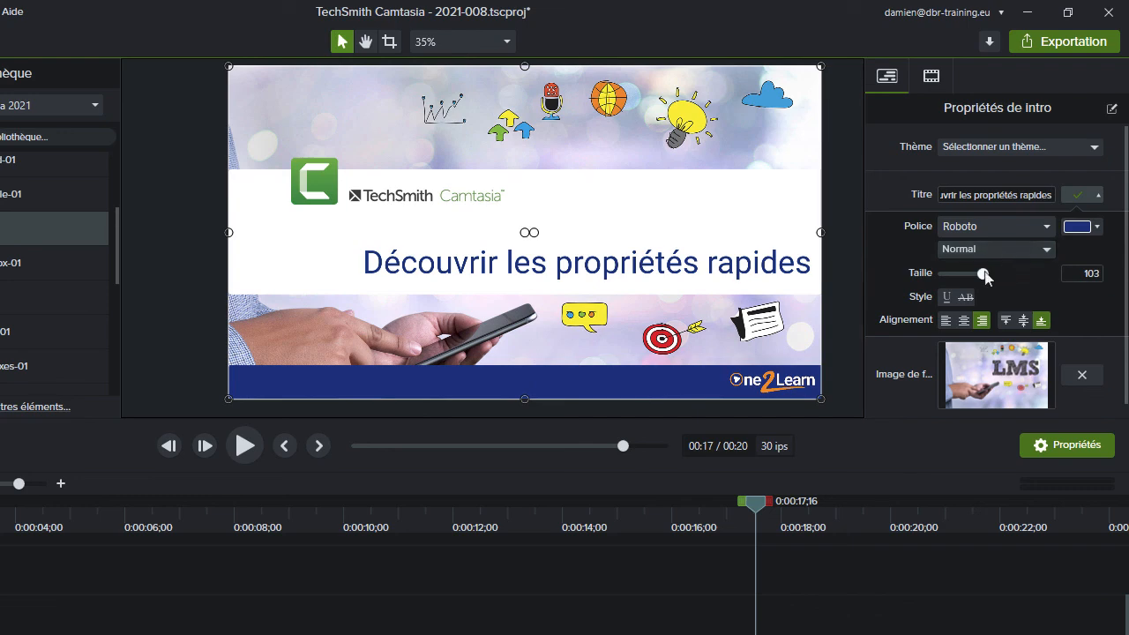
pyautogui.moveTo(983, 273); pyautogui.dragTo(1009, 289)
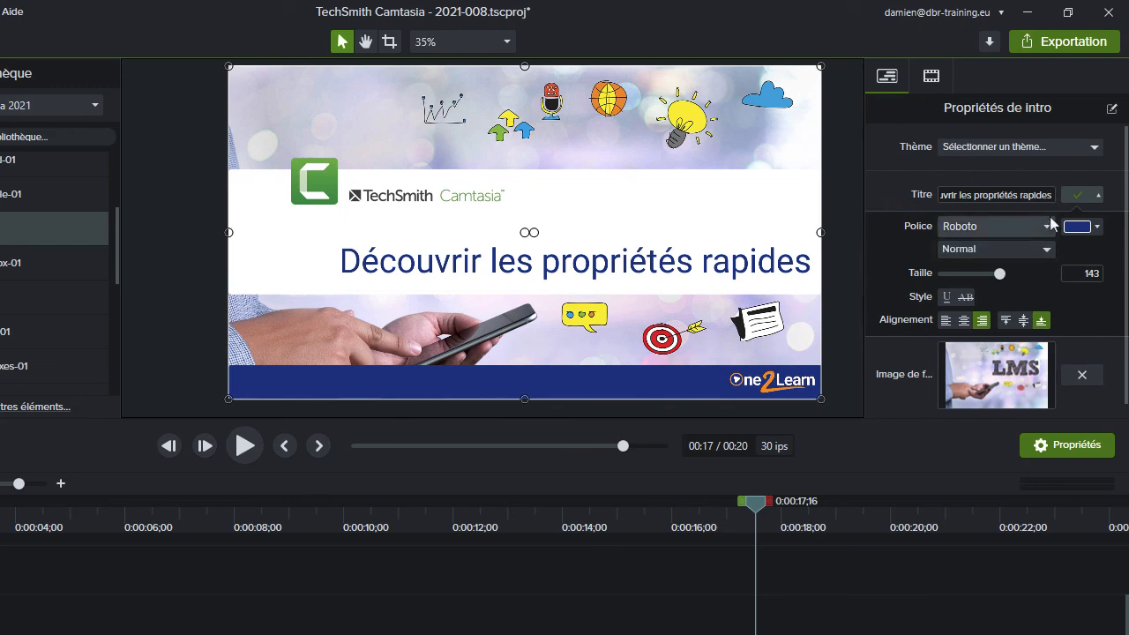
pyautogui.click(1081, 197)
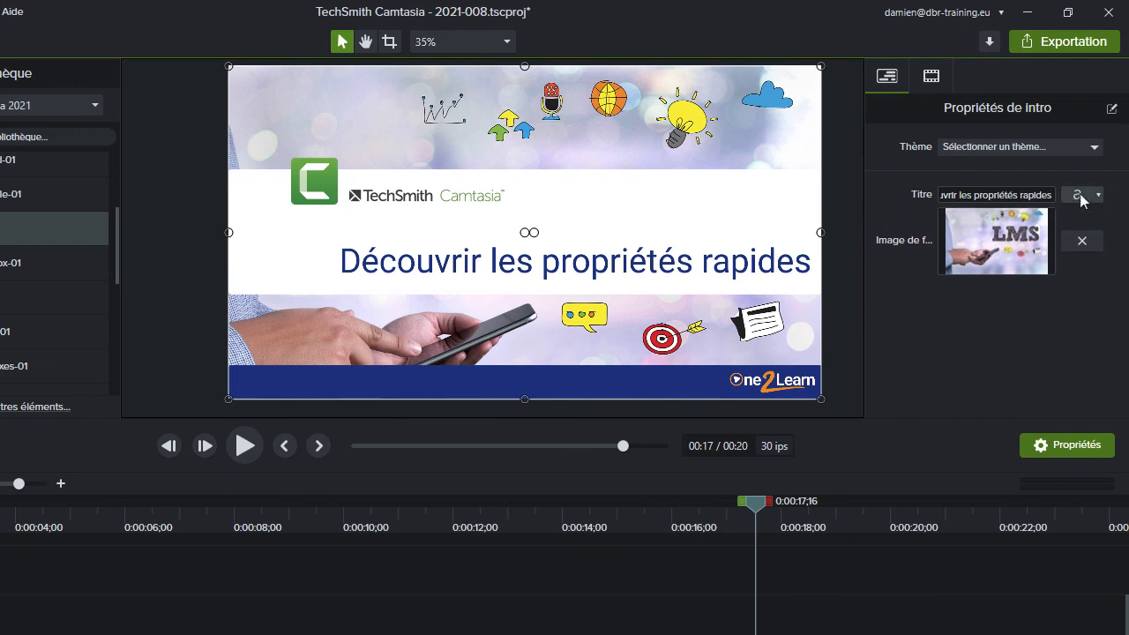
# Replace the intro group's background image with image2.jpeg from the 2021-008 folder
pyautogui.click(1084, 241)
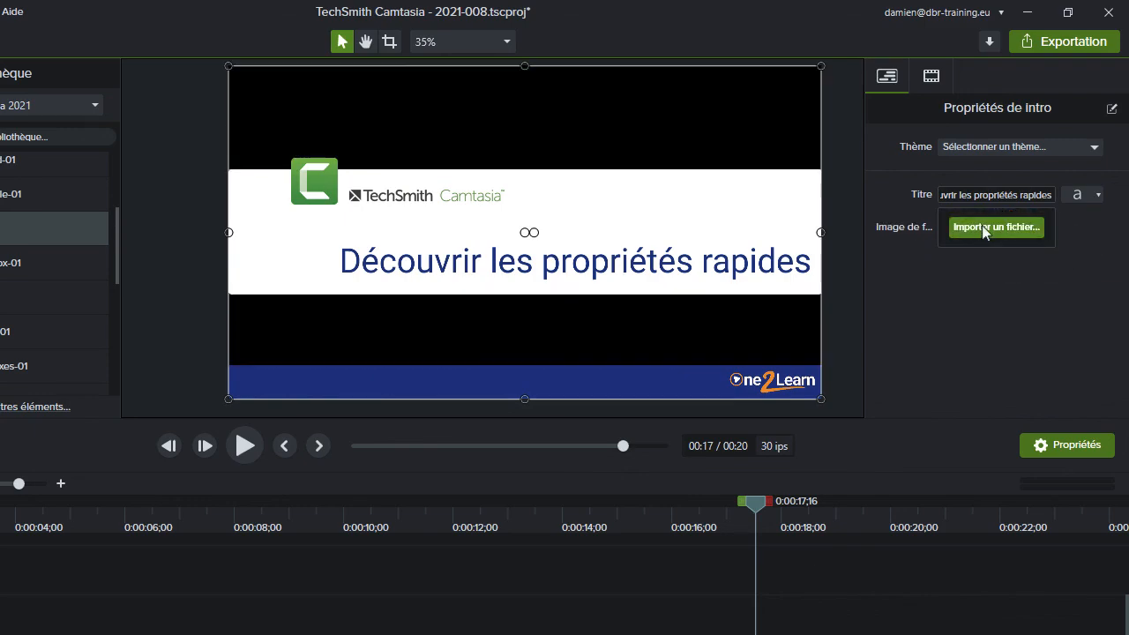
pyautogui.click(982, 226)
pyautogui.click(239, 124)
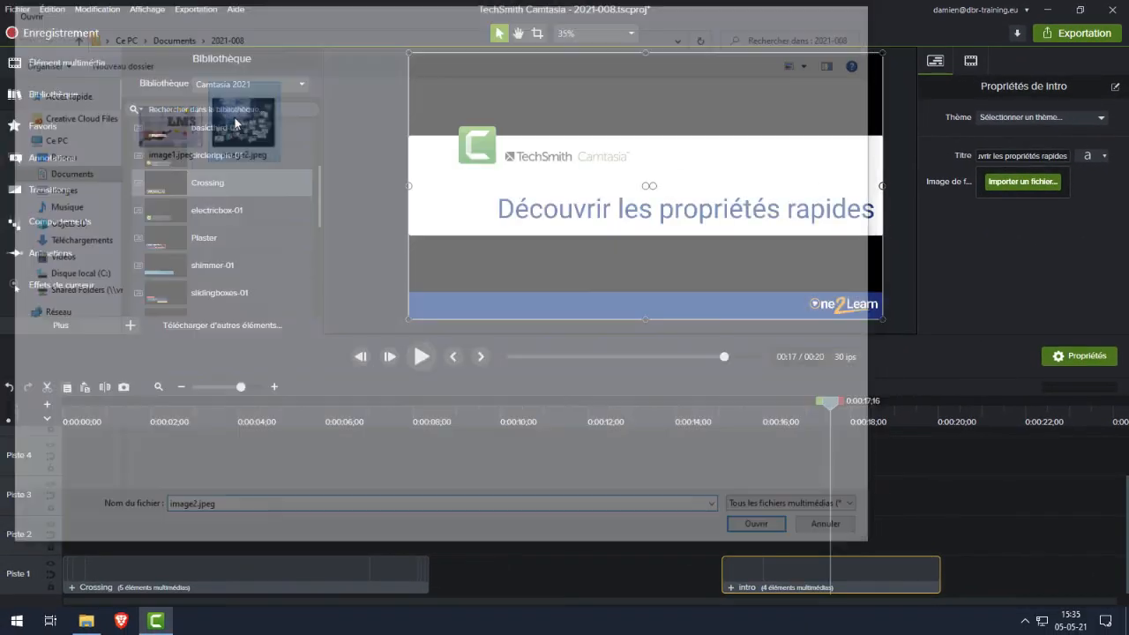